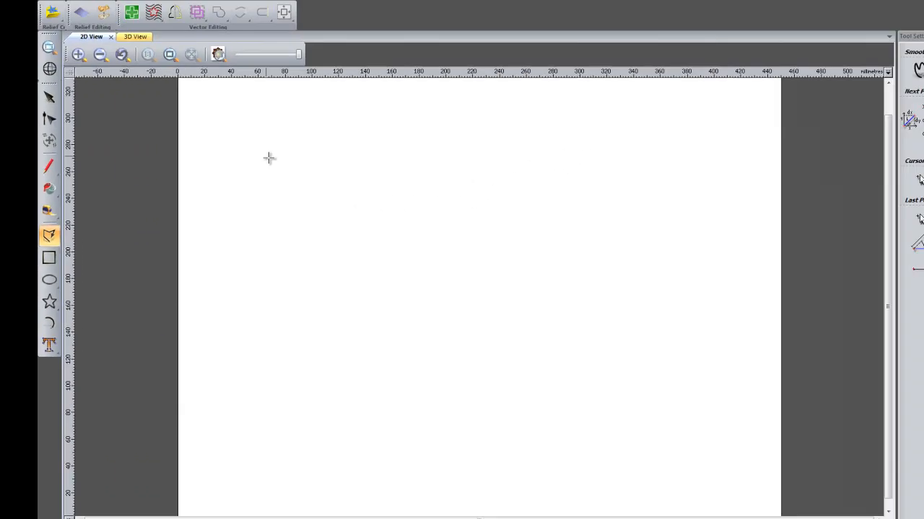
- Draw a polyline from about X 46, Y 284 mm to a second point at X 0, Y 0
{"action": "left_click", "coordinate": [202, 163]}
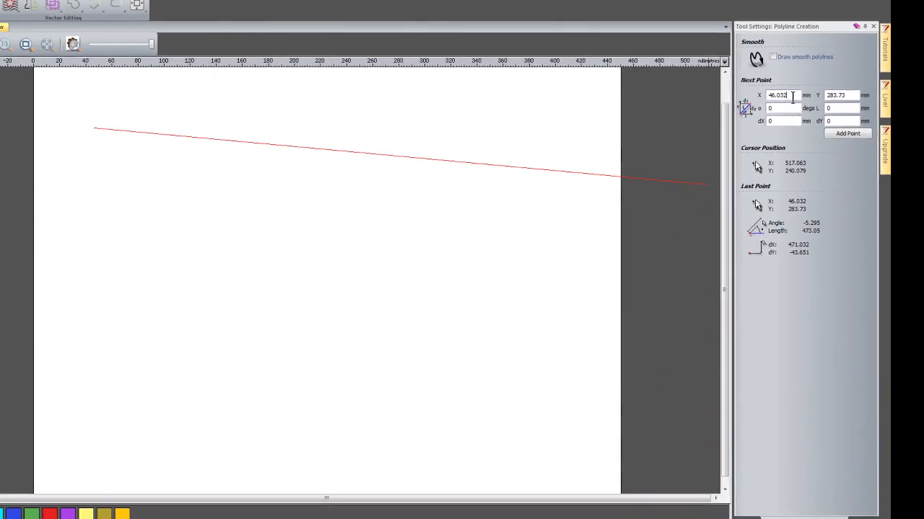
{"action": "double_click", "coordinate": [792, 98]}
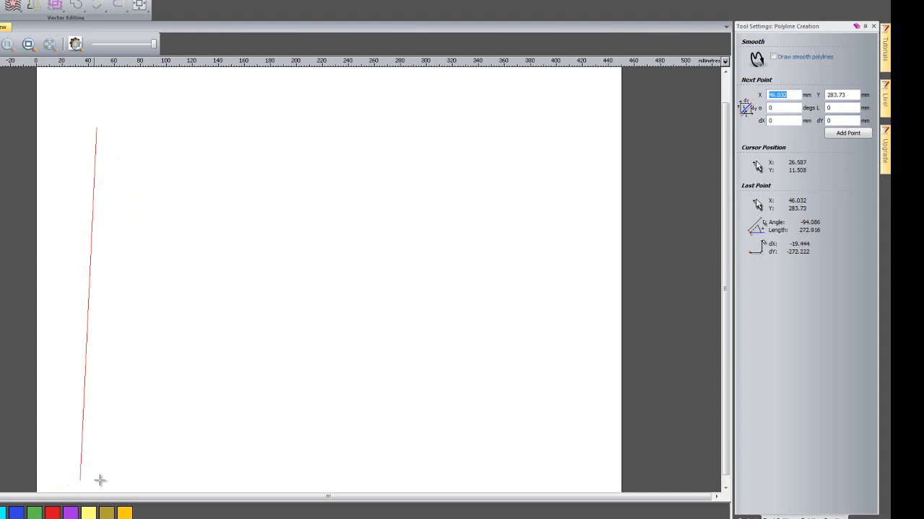
{"action": "left_click_drag", "start_coordinate": [791, 97], "coordinate": [694, 101]}
{"action": "type", "text": "0"}
{"action": "key", "text": "Tab"}
{"action": "type", "text": "0"}
{"action": "left_click", "coordinate": [839, 137]}
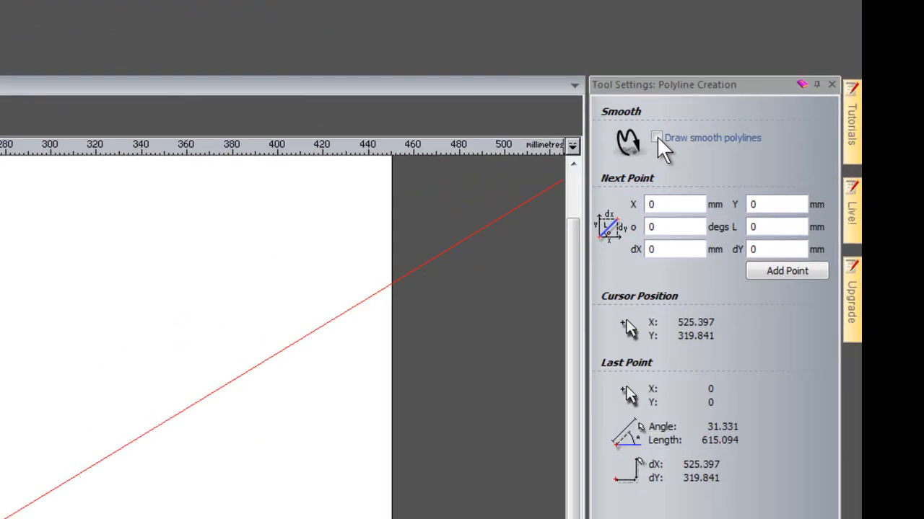
- Enable smooth polylines, continue the line through six more points ending near X 109, Y 302 mm, and delete the finished polyline
{"action": "left_click", "coordinate": [657, 138]}
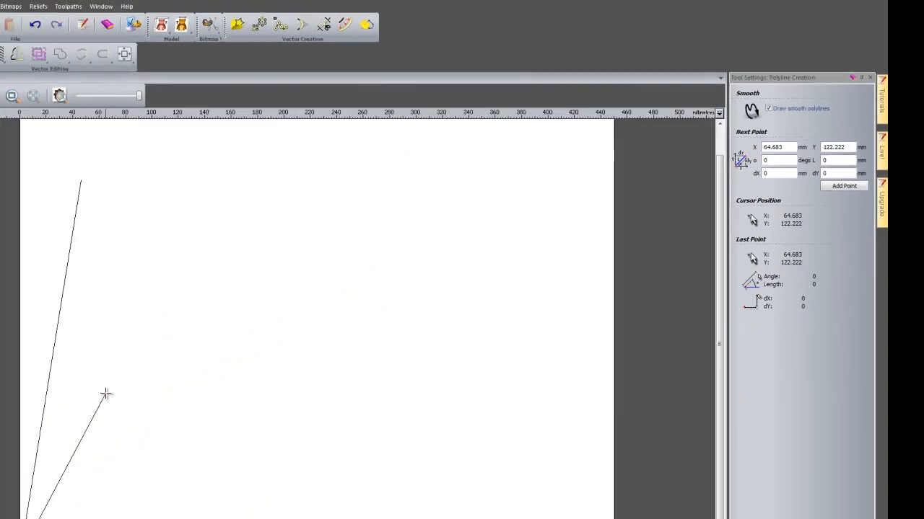
{"action": "left_click", "coordinate": [223, 348]}
{"action": "left_click", "coordinate": [247, 409]}
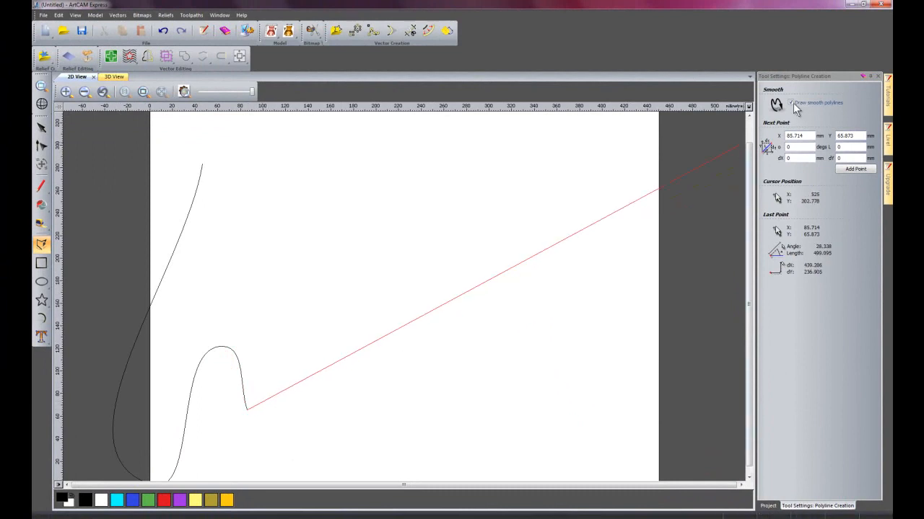
{"action": "left_click", "coordinate": [296, 329]}
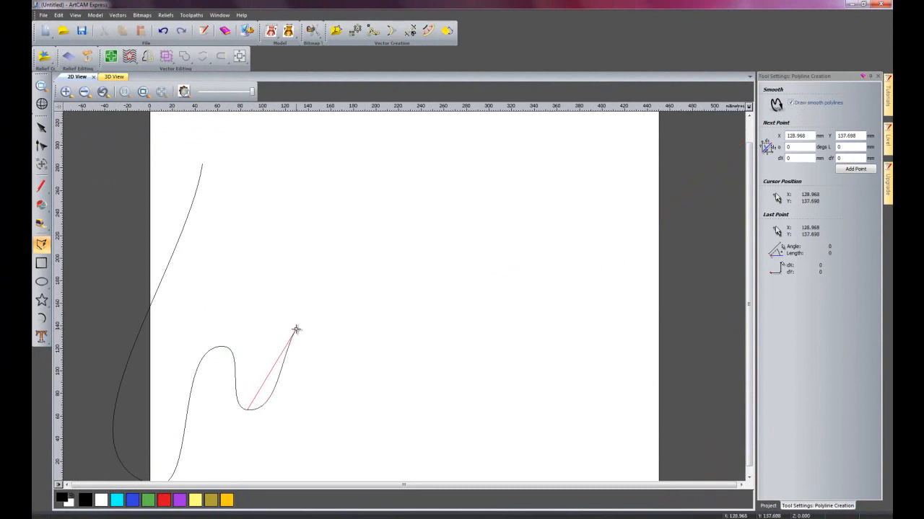
{"action": "left_click", "coordinate": [262, 247]}
{"action": "left_click", "coordinate": [328, 181]}
{"action": "left_click", "coordinate": [274, 144]}
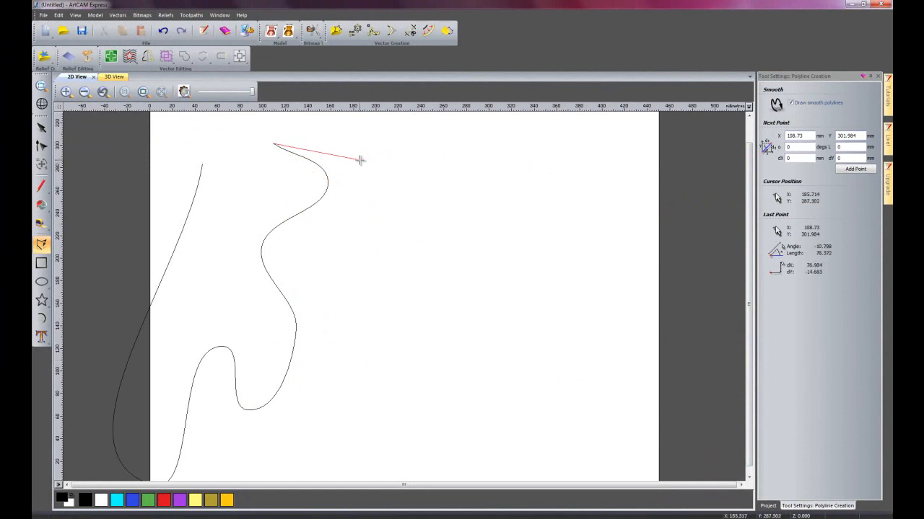
{"action": "key", "text": "Escape"}
{"action": "key", "text": "Delete"}
- Draw a freehand, nearly closed curved polyline about 391 mm wide and 210 mm high, and delete it
{"action": "left_click", "coordinate": [41, 244]}
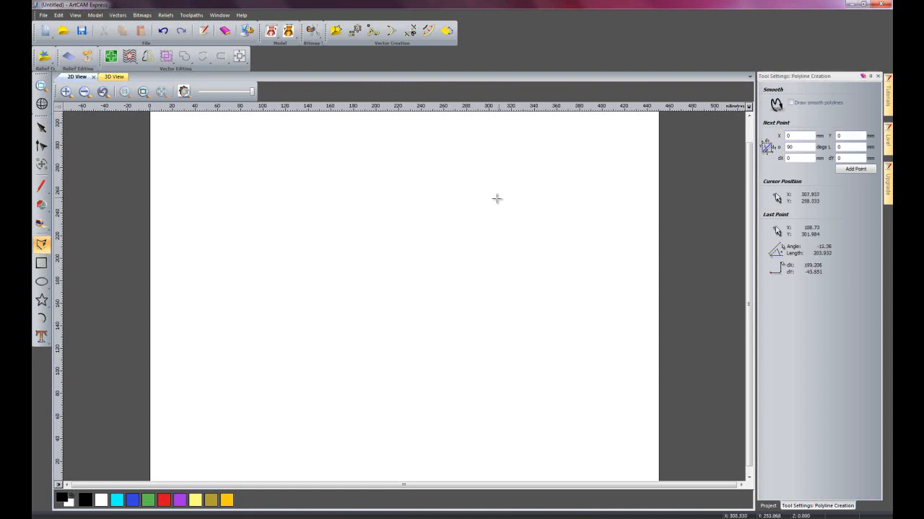
{"action": "mouse_move", "coordinate": [187, 305]}
{"action": "left_mouse_down"}
{"action": "mouse_move", "coordinate": [262, 270]}
{"action": "mouse_move", "coordinate": [337, 293]}
{"action": "mouse_move", "coordinate": [419, 270]}
{"action": "mouse_move", "coordinate": [428, 177]}
{"action": "mouse_move", "coordinate": [476, 315]}
{"action": "mouse_move", "coordinate": [617, 308]}
{"action": "mouse_move", "coordinate": [394, 367]}
{"action": "mouse_move", "coordinate": [181, 324]}
{"action": "mouse_move", "coordinate": [229, 279]}
{"action": "left_mouse_up"}
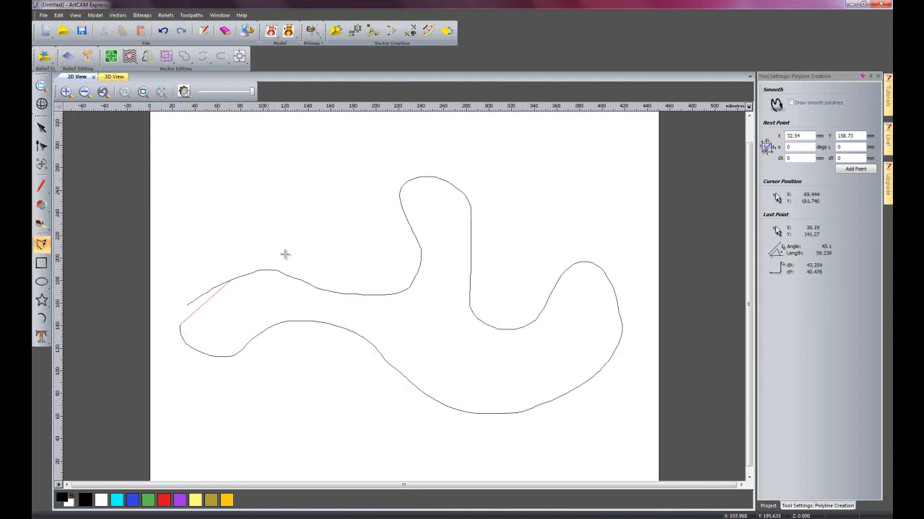
{"action": "key", "text": "Escape"}
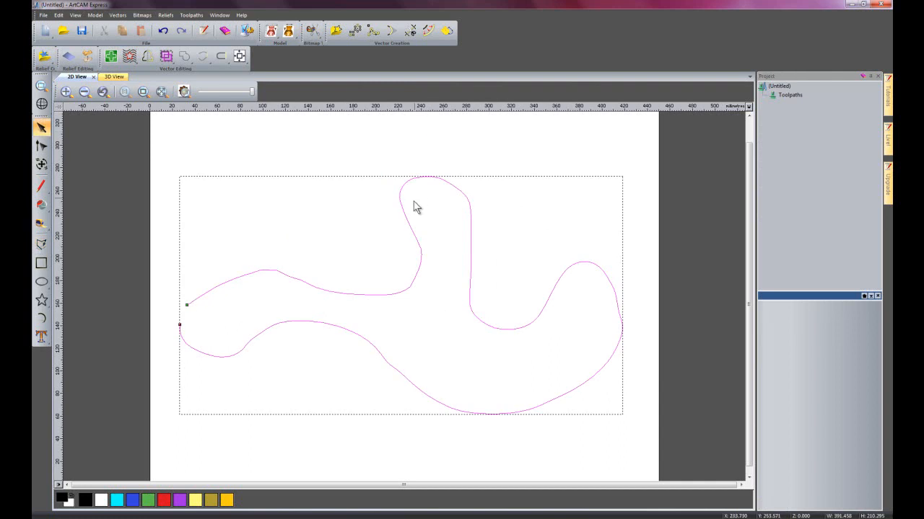
{"action": "key", "text": "Delete"}
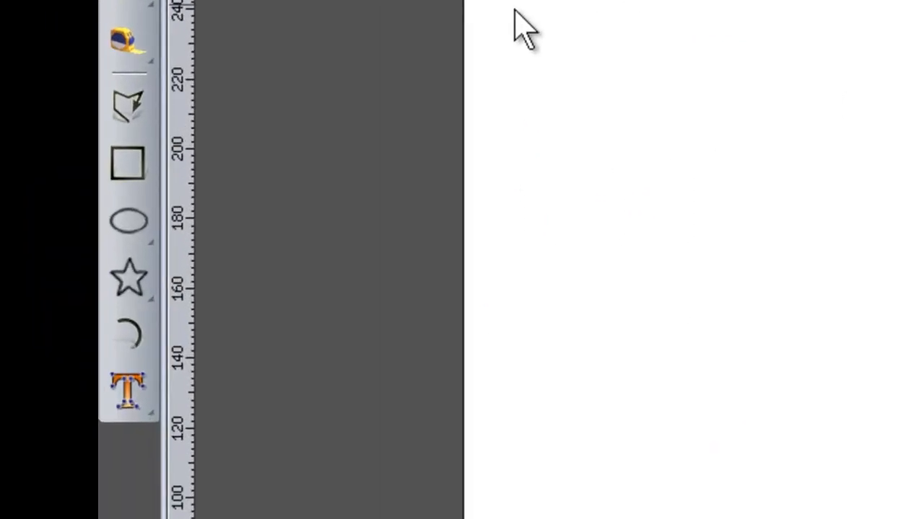
- Create a rectangle about 272 by 201 mm with 25 mm corner radii and centre it on the page
{"action": "left_click", "coordinate": [124, 184]}
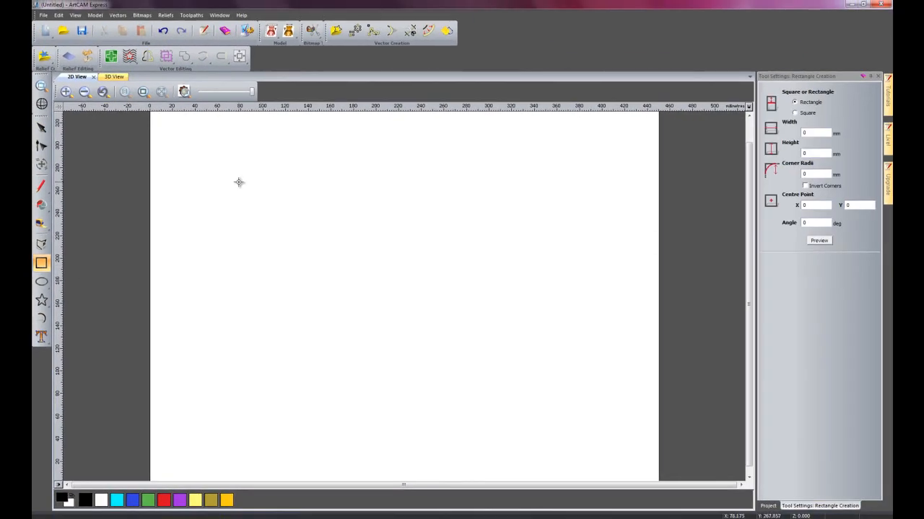
{"action": "left_click_drag", "start_coordinate": [239, 182], "coordinate": [546, 408]}
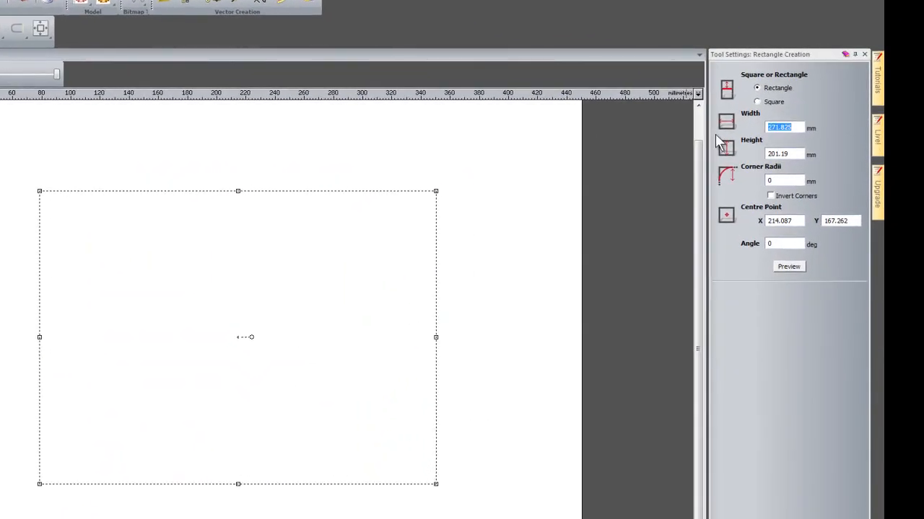
{"action": "left_click", "coordinate": [782, 181]}
{"action": "type", "text": "25"}
{"action": "left_click", "coordinate": [796, 269]}
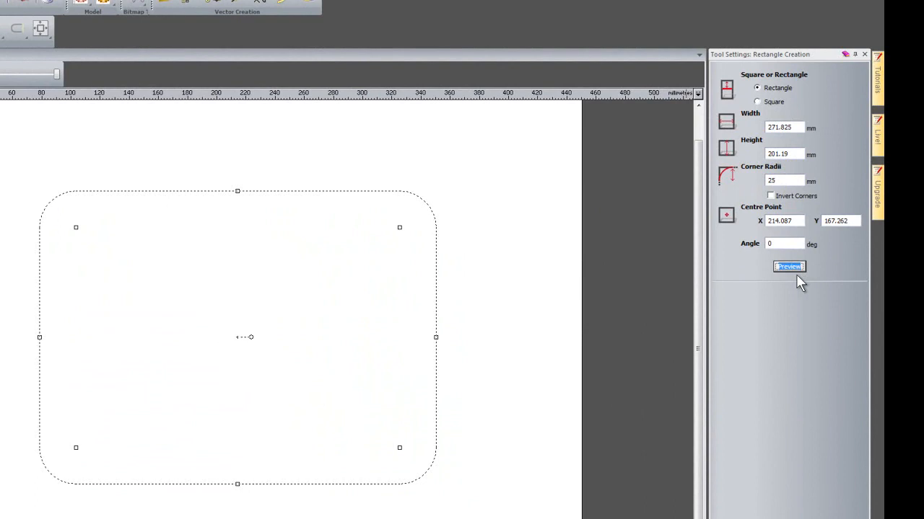
{"action": "right_click", "coordinate": [472, 315]}
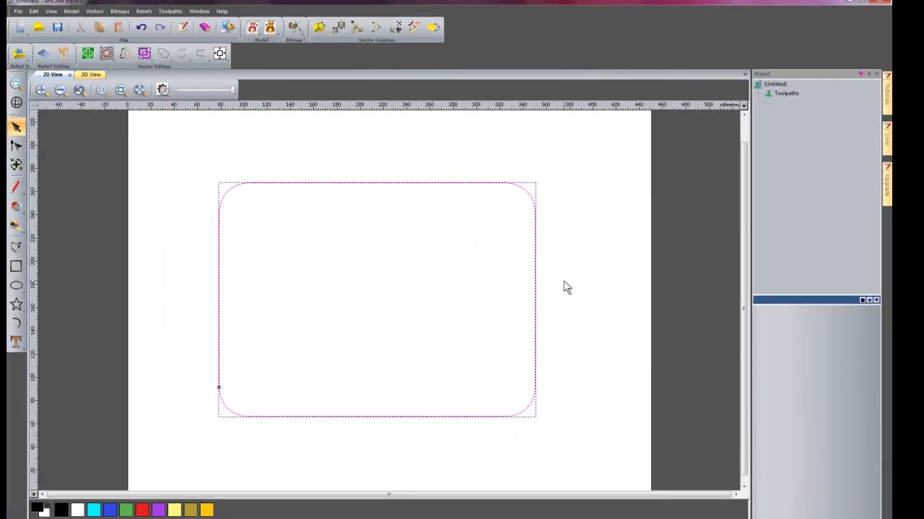
{"action": "key", "text": "F9"}
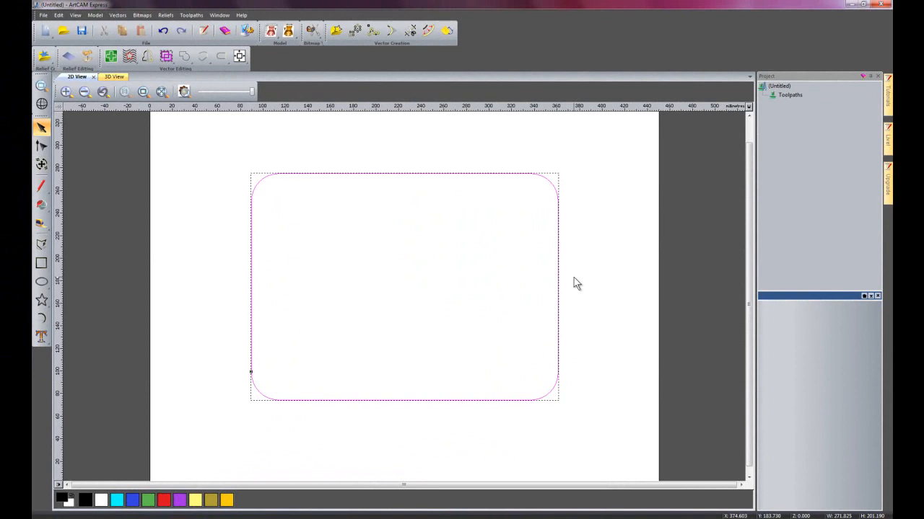
{"action": "left_click", "coordinate": [506, 291]}
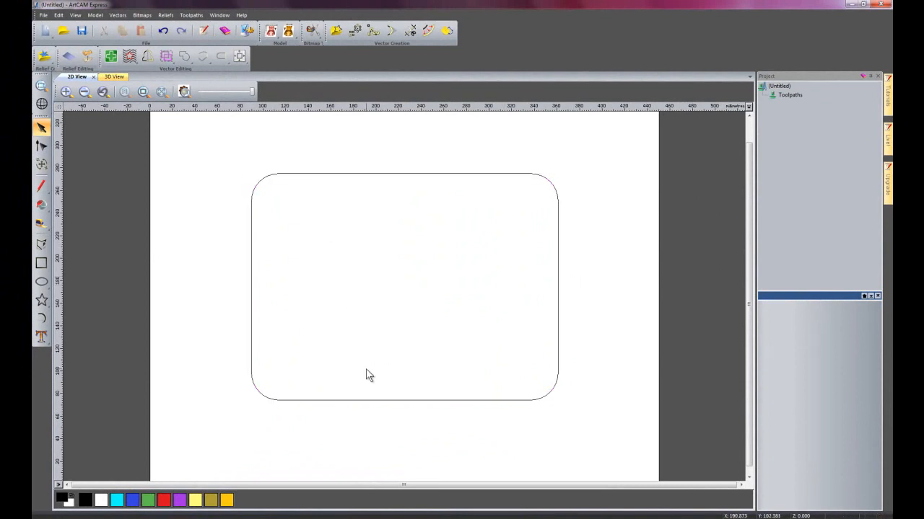
- Nudge the rounded rectangle in small increments down, up, right and left
{"action": "left_click", "coordinate": [279, 176]}
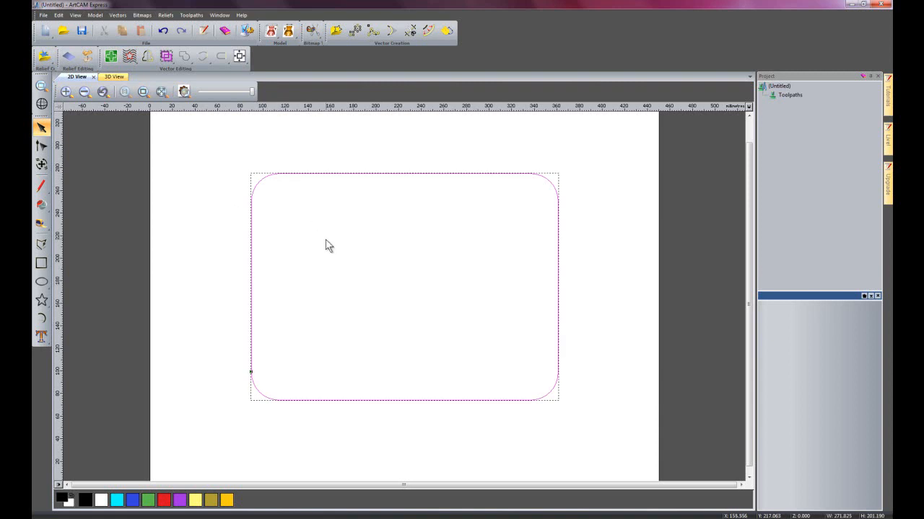
{"action": "key", "text": "Down"}
{"action": "key", "text": "Down"}
{"action": "key", "text": "Down"}
{"action": "key", "text": "Down"}
{"action": "key", "text": "Down"}
{"action": "key", "text": "Down"}
{"action": "key", "text": "Down"}
{"action": "key", "text": "Down"}
{"action": "key", "text": "Down"}
{"action": "key", "text": "Down"}
{"action": "key", "text": "Down"}
{"action": "key", "text": "Down"}
{"action": "key", "text": "Down"}
{"action": "key", "text": "Down"}
{"action": "key", "text": "Down"}
{"action": "key", "text": "Up"}
{"action": "key", "text": "Up"}
{"action": "key", "text": "Up"}
{"action": "key", "text": "Up"}
{"action": "key", "text": "Up"}
{"action": "key", "text": "Up"}
{"action": "key", "text": "Up"}
{"action": "key", "text": "Up"}
{"action": "key", "text": "Up"}
{"action": "key", "text": "Up"}
{"action": "key", "text": "Up"}
{"action": "key", "text": "Up"}
{"action": "key", "text": "Up"}
{"action": "key", "text": "Up"}
{"action": "key", "text": "Right"}
{"action": "key", "text": "Right"}
{"action": "key", "text": "Right"}
{"action": "key", "text": "Right"}
{"action": "key", "text": "Right"}
{"action": "key", "text": "Right"}
{"action": "key", "text": "Left"}
{"action": "key", "text": "Left"}
{"action": "key", "text": "Left"}
{"action": "key", "text": "Left"}
{"action": "key", "text": "Left"}
{"action": "key", "text": "Left"}
{"action": "key", "text": "Left"}
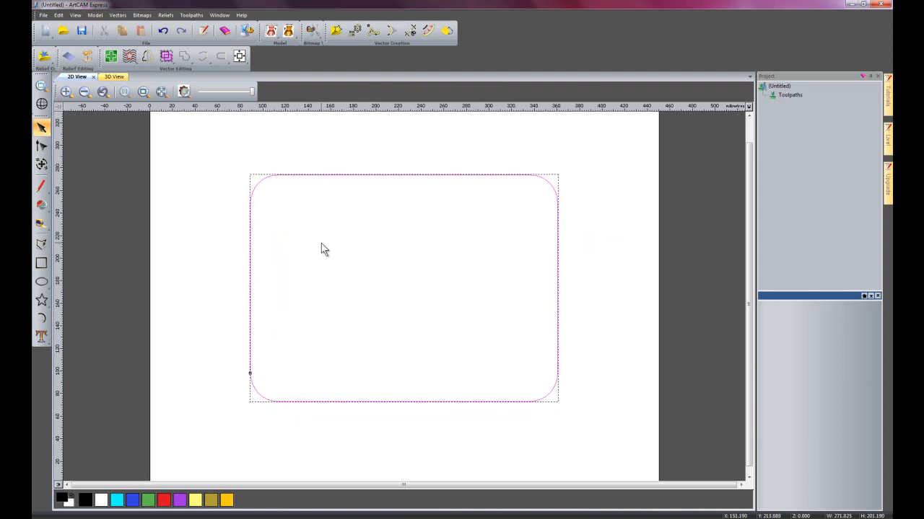
- Move the rounded rectangle freehand about 25 mm up the page and delete it
{"action": "left_click_drag", "start_coordinate": [399, 402], "coordinate": [396, 373]}
{"action": "left_click", "coordinate": [302, 396]}
{"action": "left_click", "coordinate": [261, 160]}
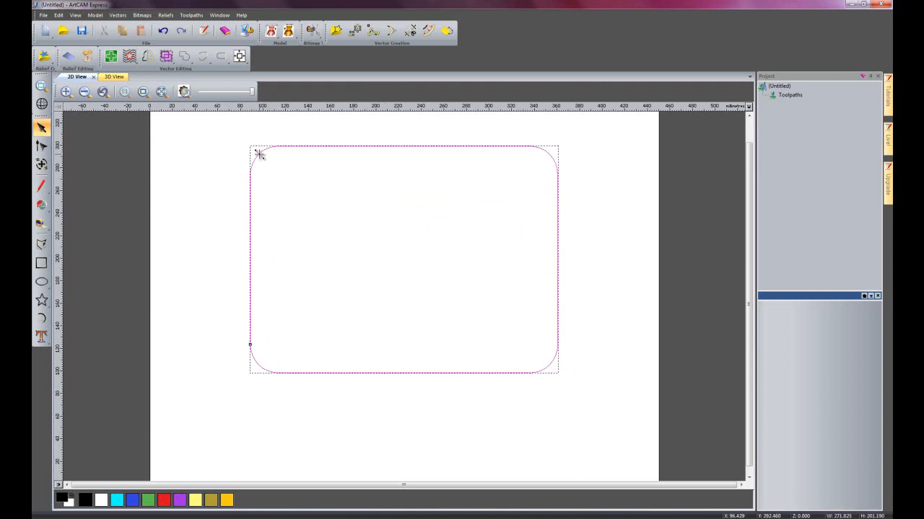
{"action": "key", "text": "Delete"}
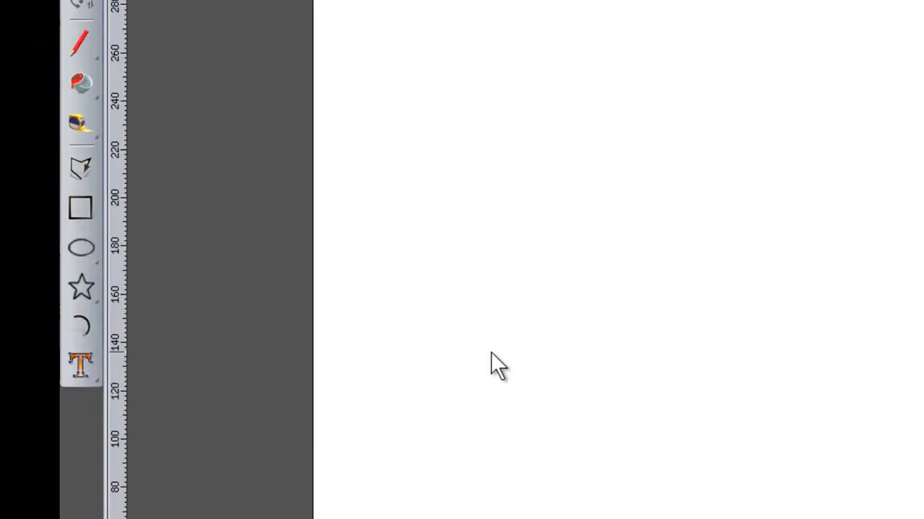
- Draw a circle about 164 mm in diameter centred near X 234, Y 217 mm, and discard it
{"action": "mouse_move", "coordinate": [106, 232]}
{"action": "left_click", "coordinate": [156, 232]}
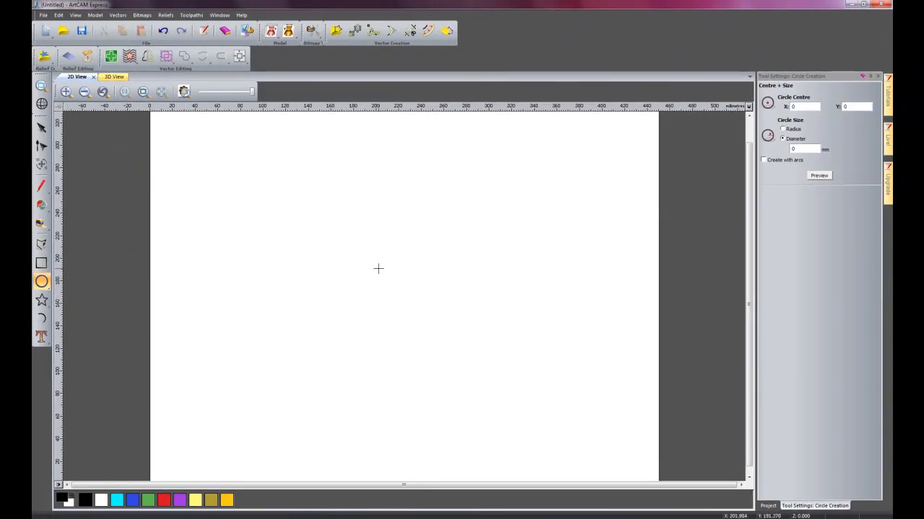
{"action": "left_click_drag", "start_coordinate": [414, 239], "coordinate": [461, 317]}
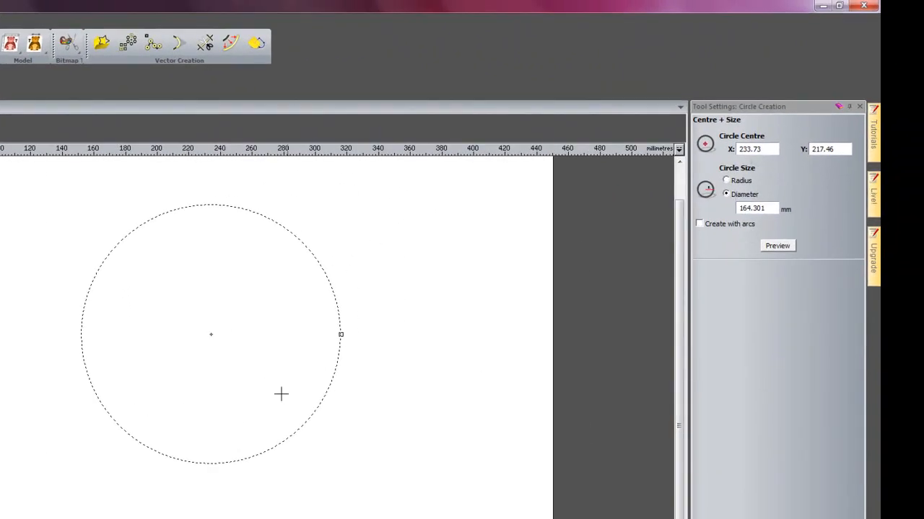
{"action": "key", "text": "Escape"}
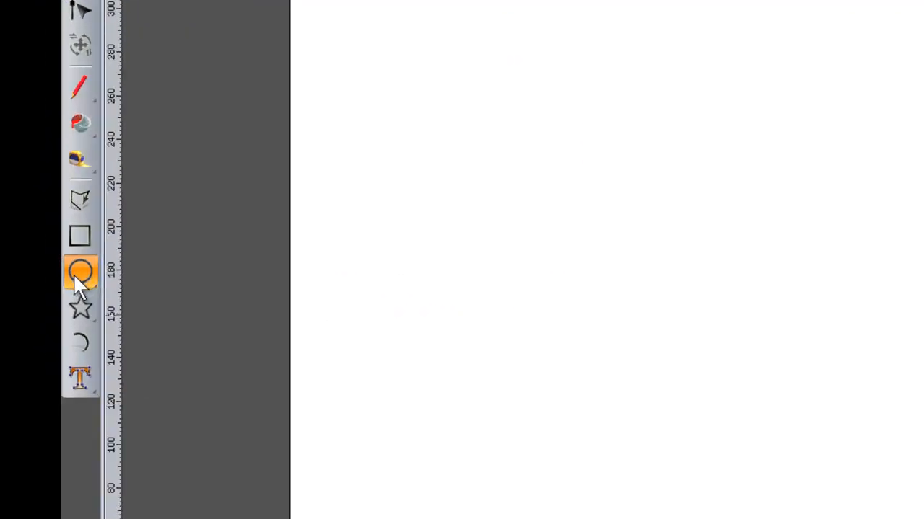
- Draw an ellipse about 202 mm wide and 101 mm high, set its angle to 45 degrees, and delete it
{"action": "left_click_drag", "start_coordinate": [42, 287], "coordinate": [82, 285]}
{"action": "left_click_drag", "start_coordinate": [789, 272], "coordinate": [497, 347]}
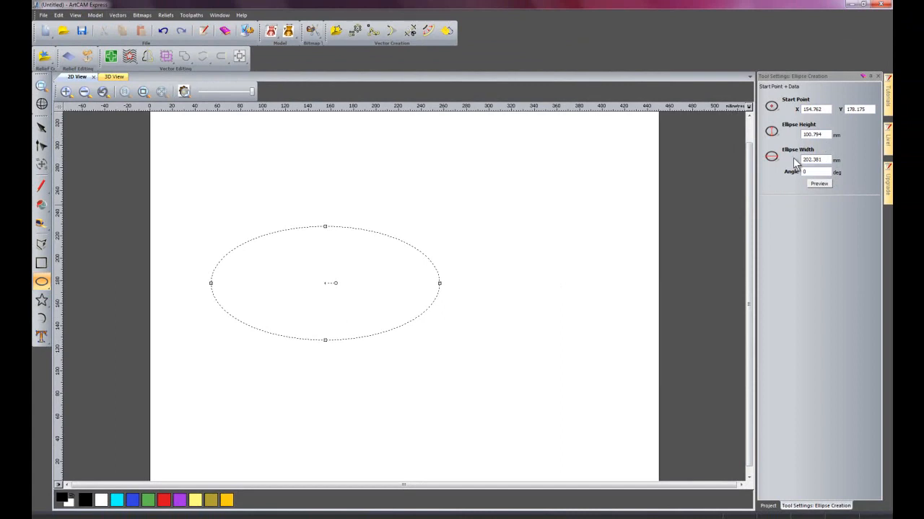
{"action": "double_click", "coordinate": [814, 171]}
{"action": "type", "text": "45"}
{"action": "left_click", "coordinate": [808, 183]}
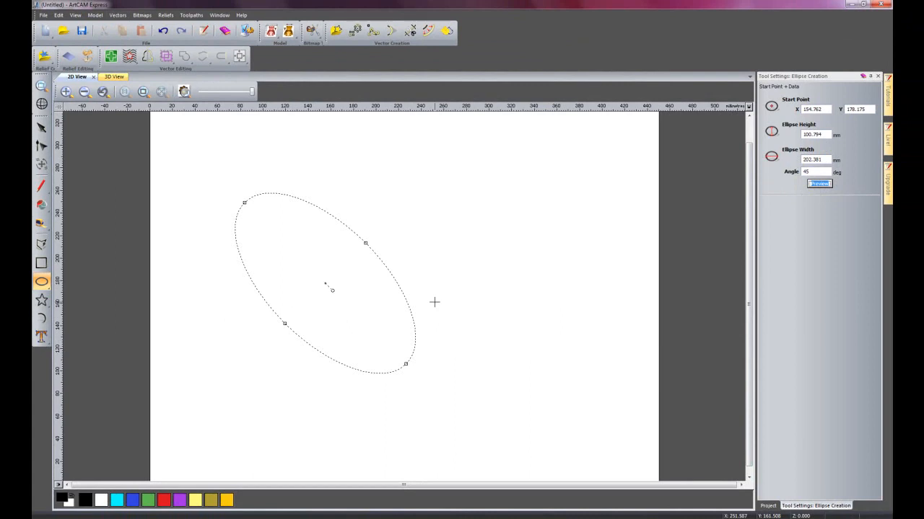
{"action": "right_click", "coordinate": [474, 264]}
{"action": "key", "text": "Delete"}
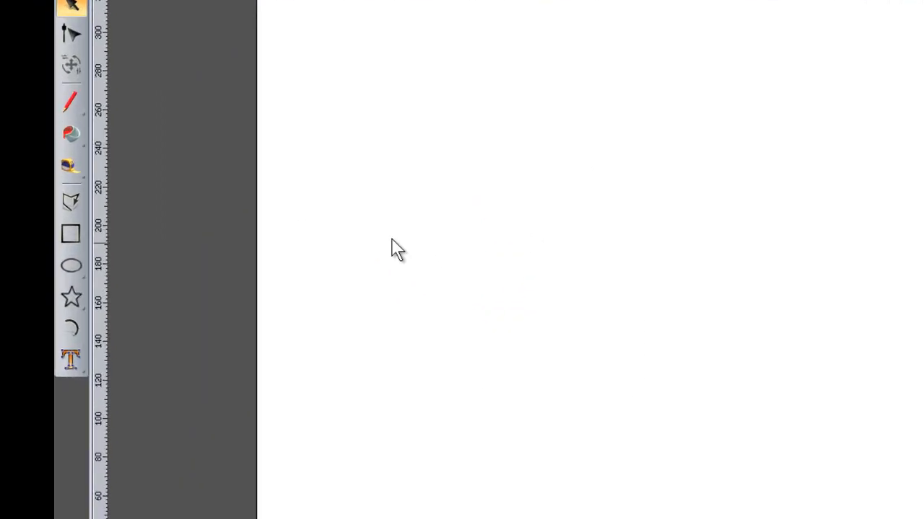
- Draw a polygon with about 94 mm radius centred near X 217, Y 202 mm, and set it to 5 sides
{"action": "left_click", "coordinate": [66, 299]}
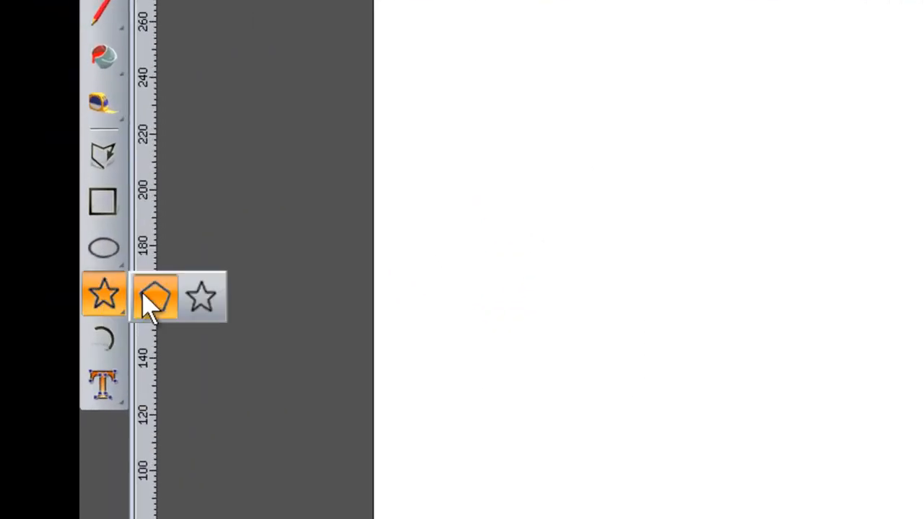
{"action": "left_click", "coordinate": [150, 301]}
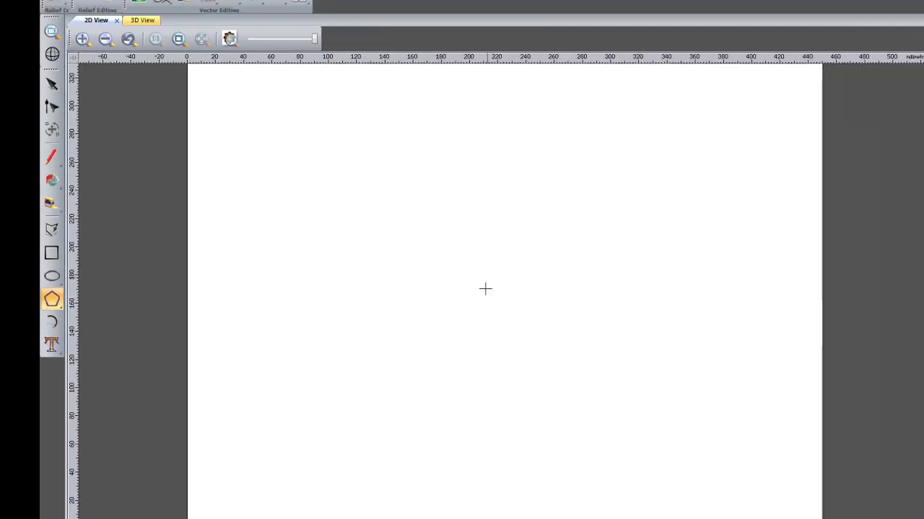
{"action": "left_click_drag", "start_coordinate": [492, 243], "coordinate": [550, 363]}
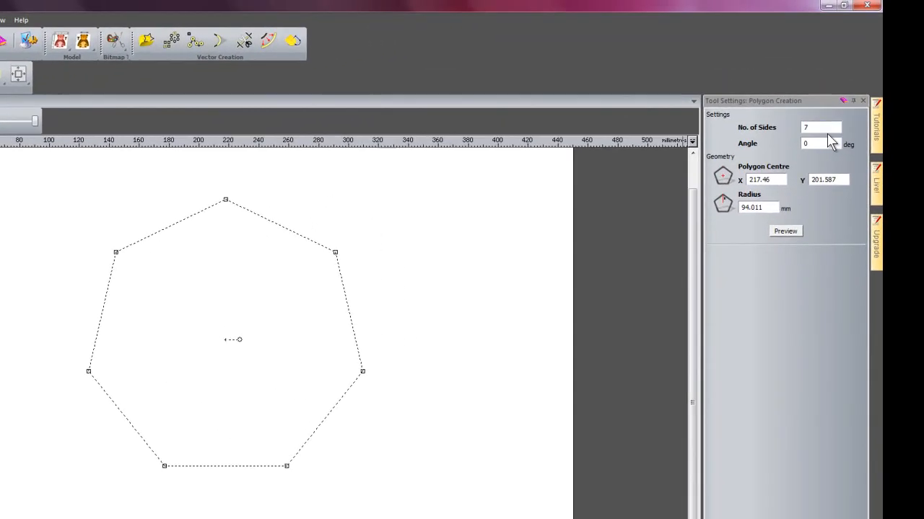
{"action": "left_click_drag", "start_coordinate": [822, 127], "coordinate": [792, 127]}
{"action": "type", "text": "5"}
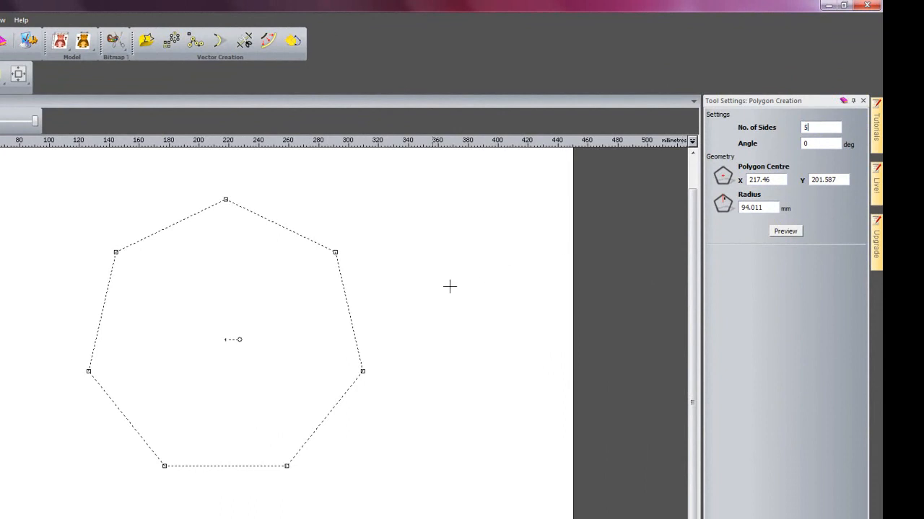
{"action": "left_click", "coordinate": [786, 232]}
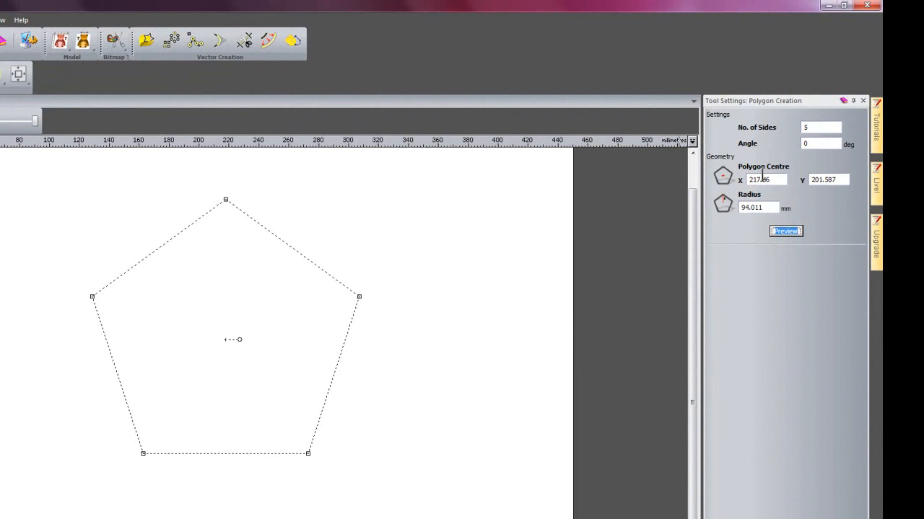
- Set the pentagon's radius to 50 mm and clear the shape from the page
{"action": "left_click", "coordinate": [771, 209]}
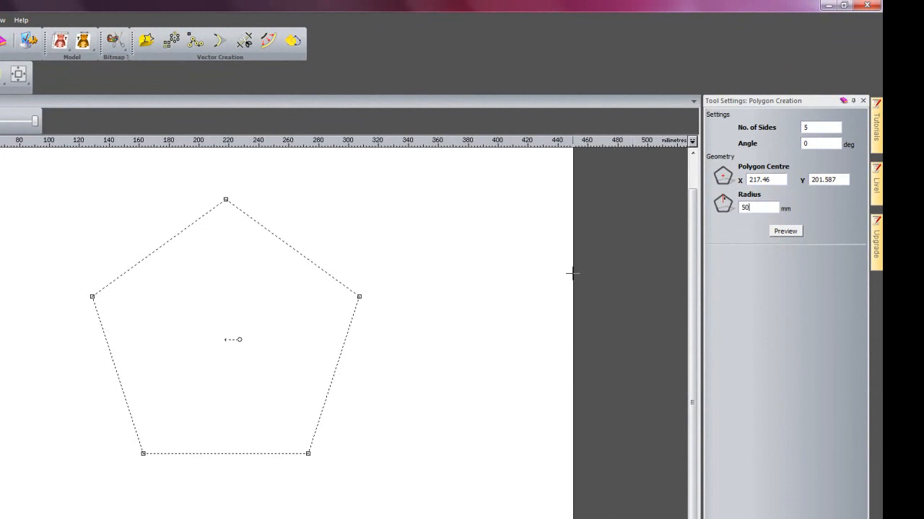
{"action": "left_click", "coordinate": [797, 231]}
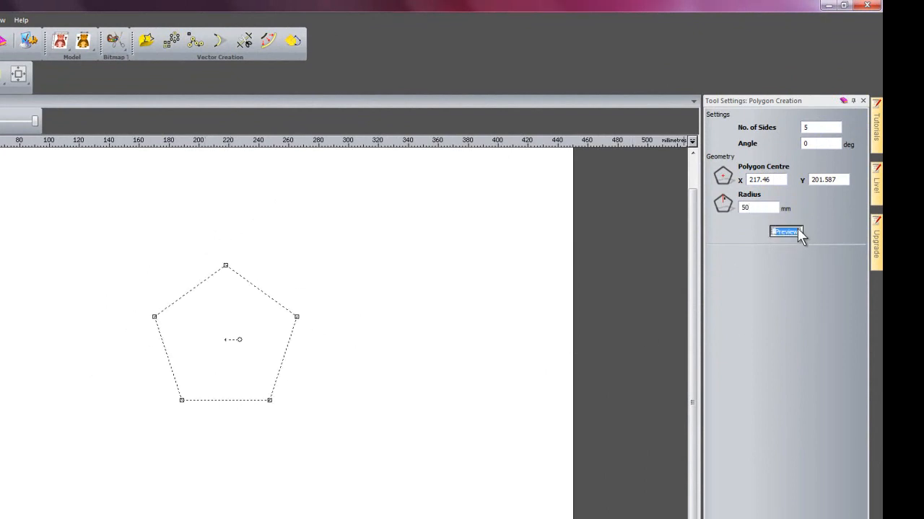
{"action": "left_click", "coordinate": [329, 447]}
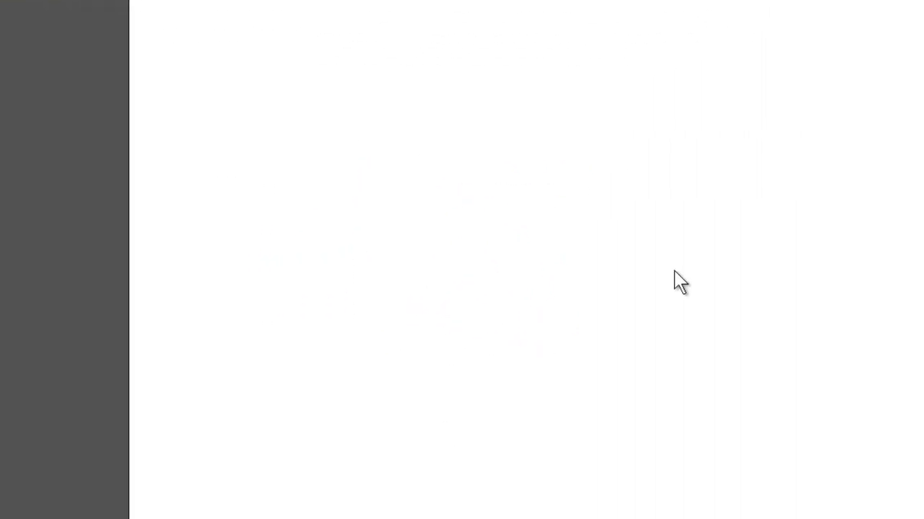
- Draw an eight-pointed star centred near X 216, Y 188 mm, with a first radius of about 132 mm and a second of about 48 mm
{"action": "left_click", "coordinate": [100, 274]}
{"action": "left_click", "coordinate": [188, 275]}
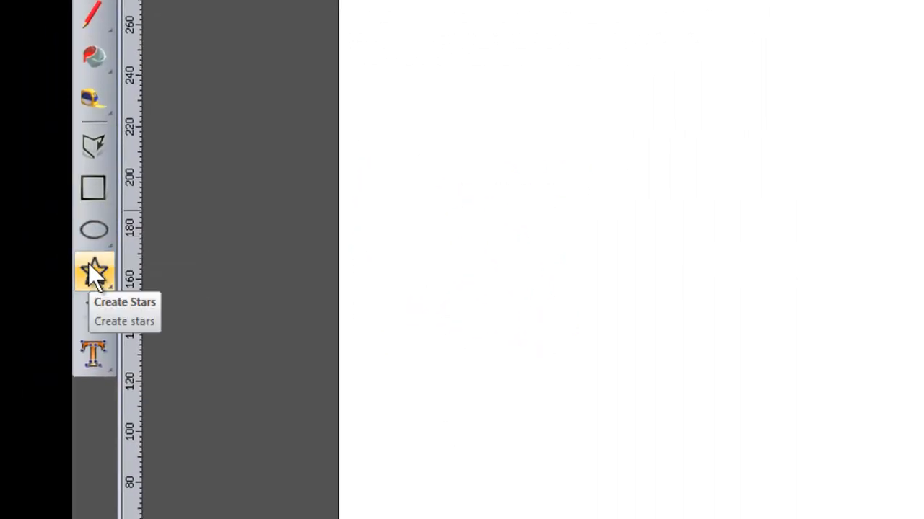
{"action": "left_click", "coordinate": [101, 274]}
{"action": "left_click", "coordinate": [181, 276]}
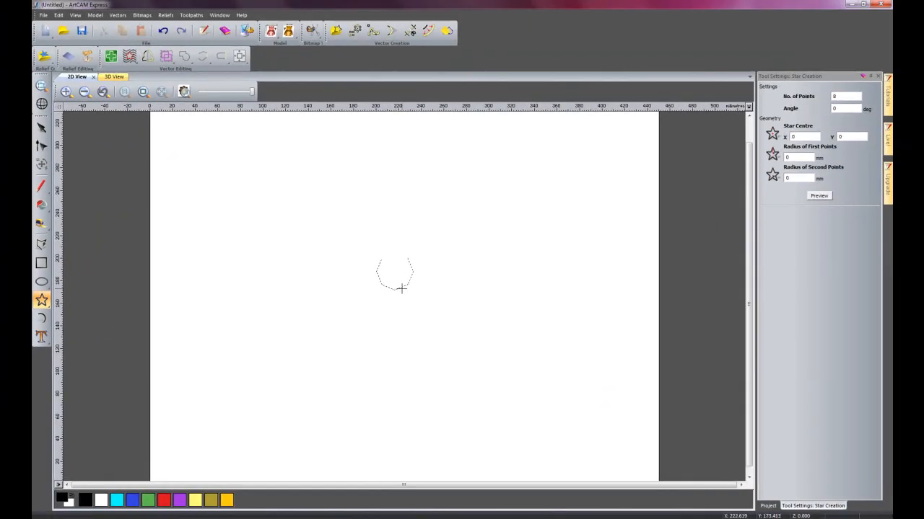
{"action": "left_click_drag", "start_coordinate": [402, 289], "coordinate": [470, 377]}
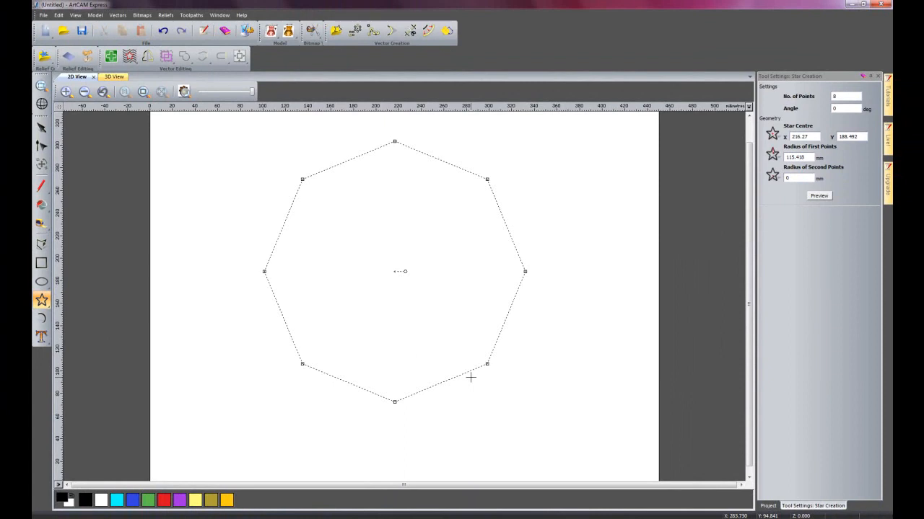
{"action": "left_click_drag", "start_coordinate": [471, 376], "coordinate": [483, 391]}
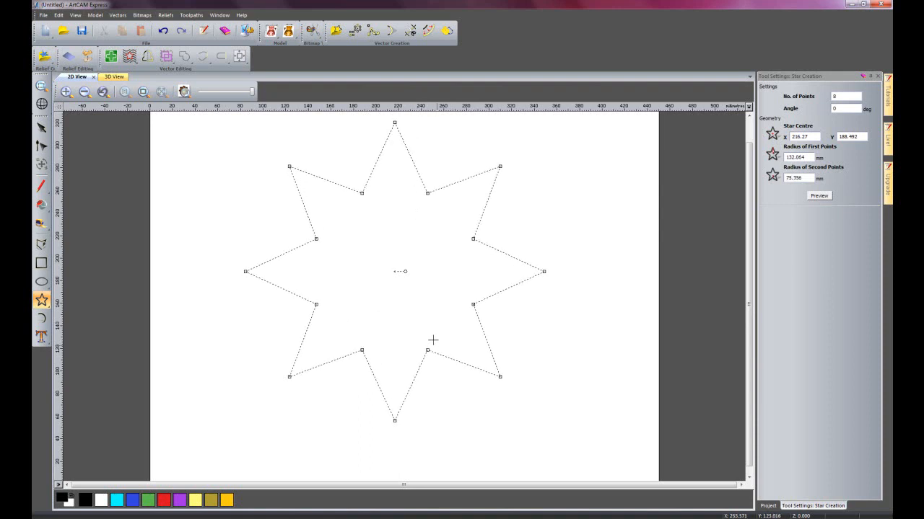
{"action": "left_click", "coordinate": [420, 320]}
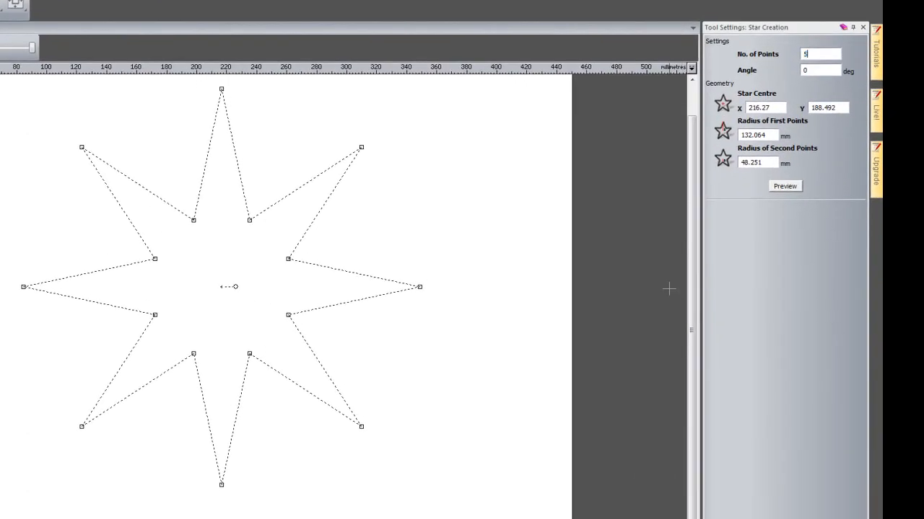
- Set the star to 5 points and rotate it to a 45 degree angle
{"action": "left_click", "coordinate": [785, 186]}
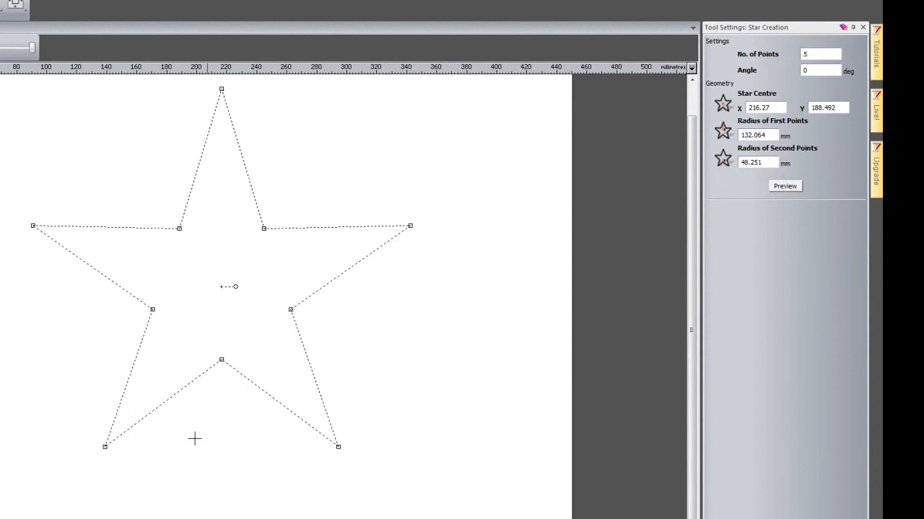
{"action": "double_click", "coordinate": [818, 71]}
{"action": "type", "text": "45"}
{"action": "left_click", "coordinate": [785, 186]}
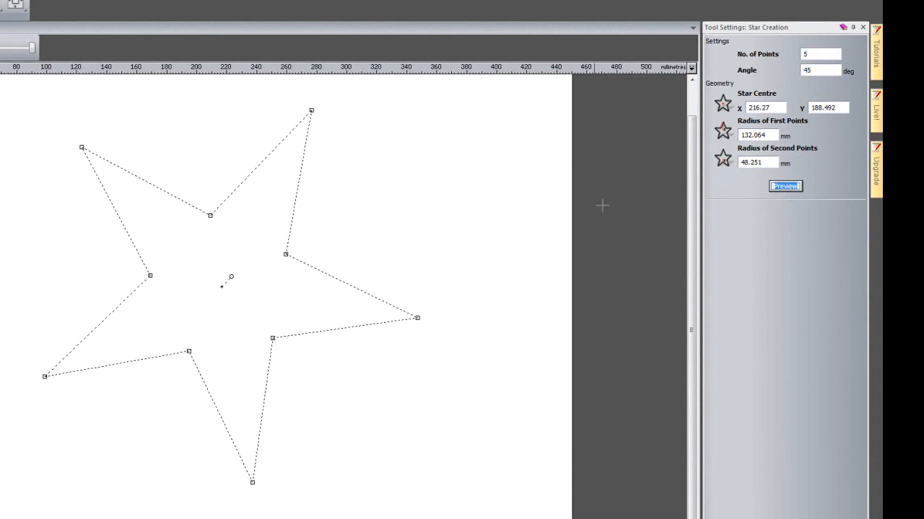
- Set the star's radius of first points to 50 mm and second points to 5 mm, and discard the star
{"action": "double_click", "coordinate": [770, 134]}
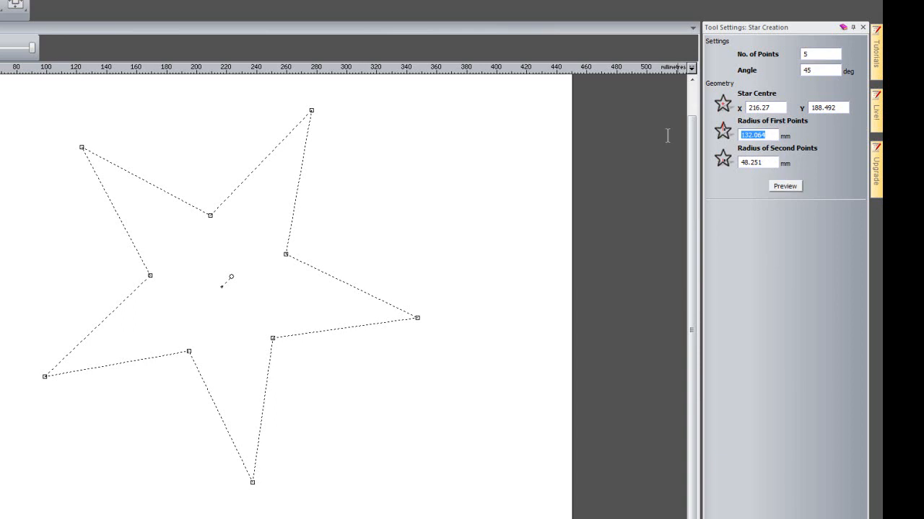
{"action": "type", "text": "50"}
{"action": "left_click", "coordinate": [792, 187]}
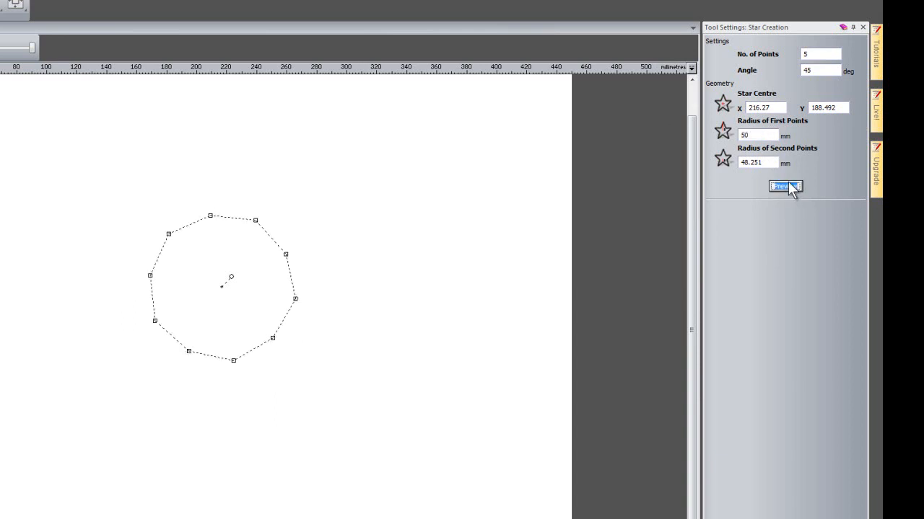
{"action": "left_click", "coordinate": [764, 163]}
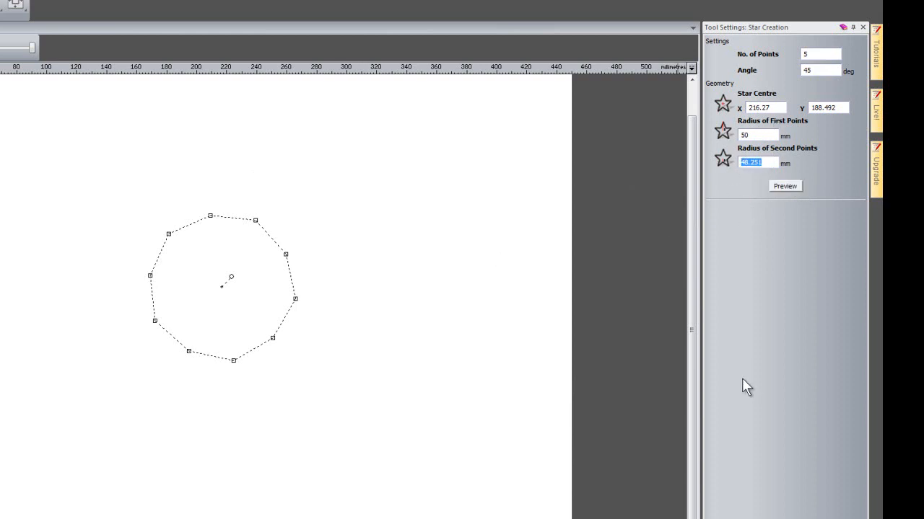
{"action": "type", "text": "5"}
{"action": "left_click", "coordinate": [792, 187]}
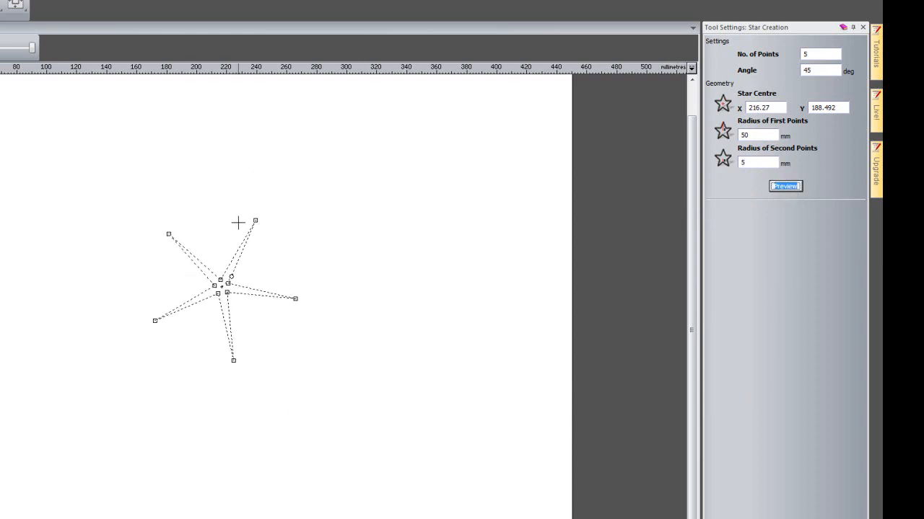
{"action": "right_click", "coordinate": [465, 274]}
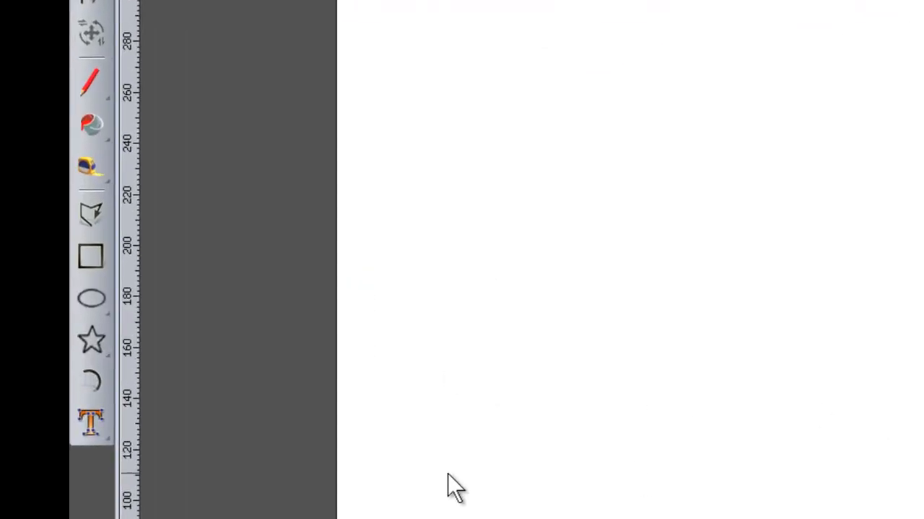
- Draw a Start - End - Point On Arc arc from about X 81, Y 154 to X 366, Y 156 mm with about 176 mm radius, and remove it
{"action": "left_click", "coordinate": [91, 381]}
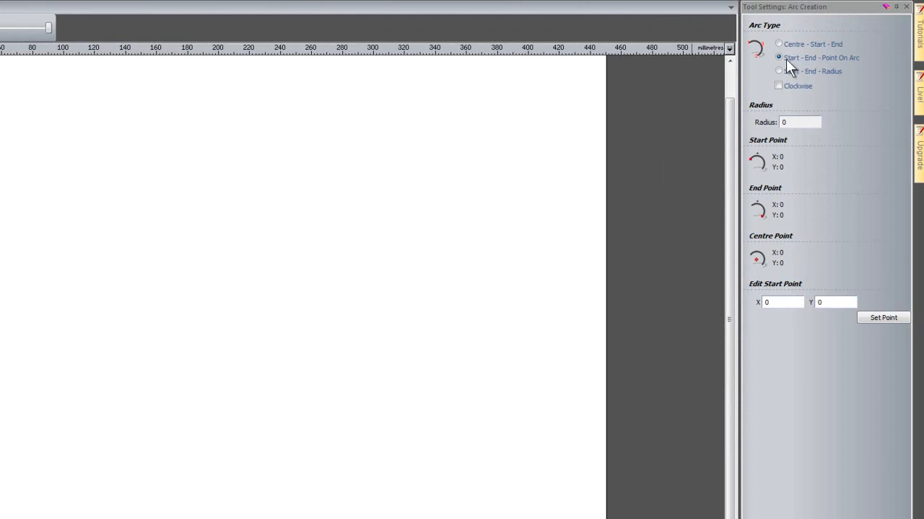
{"action": "left_click", "coordinate": [37, 329]}
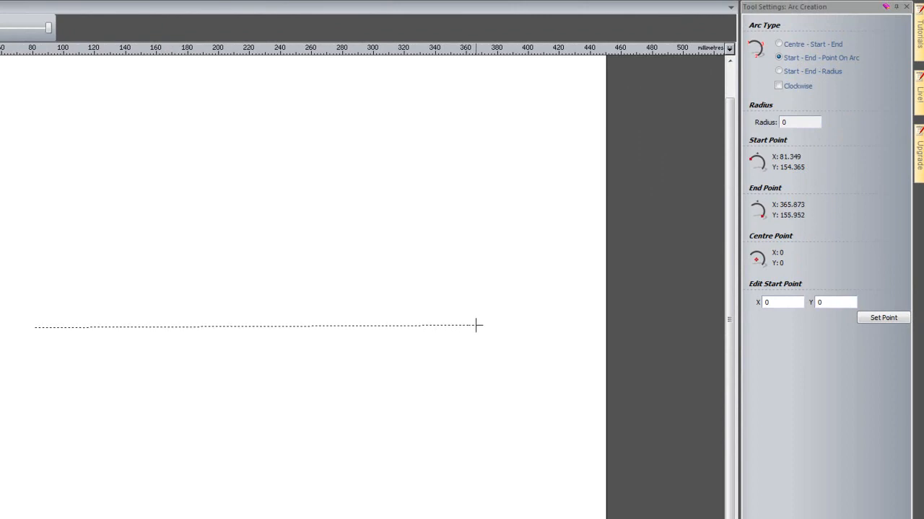
{"action": "left_click", "coordinate": [476, 325]}
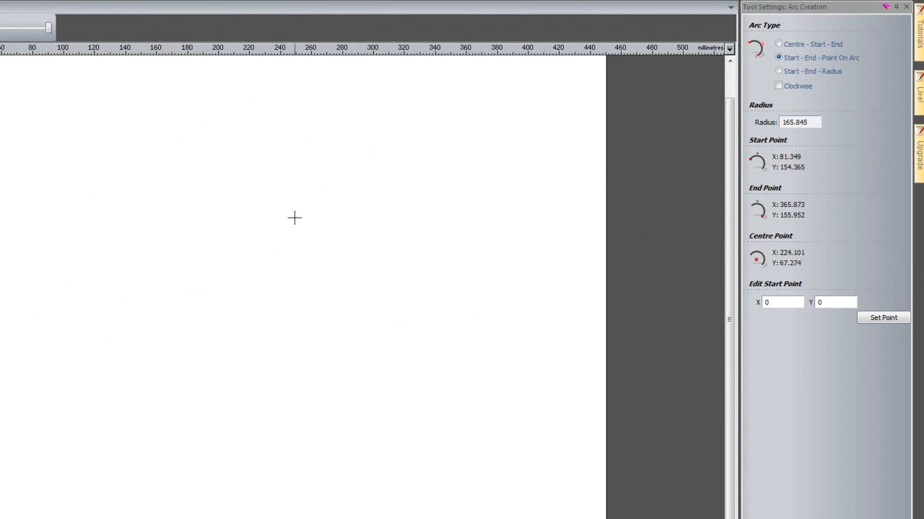
{"action": "left_click", "coordinate": [290, 216]}
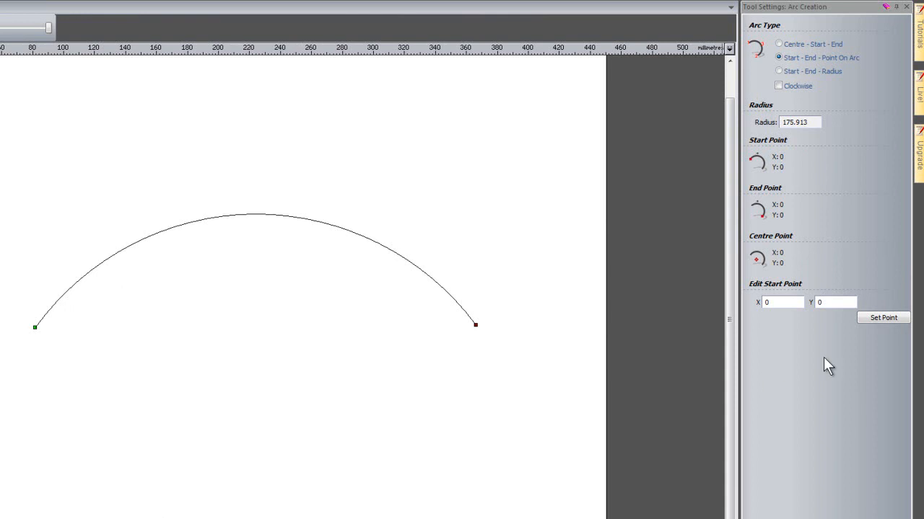
{"action": "key", "text": "Escape"}
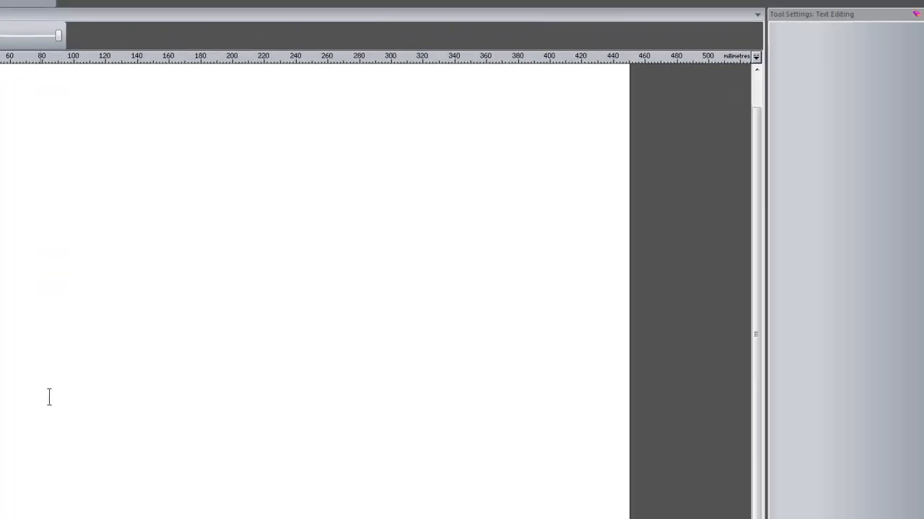
- Place a text insertion point near X 160 mm on the page and look through the available fonts, keeping Arial
{"action": "left_click", "coordinate": [163, 332]}
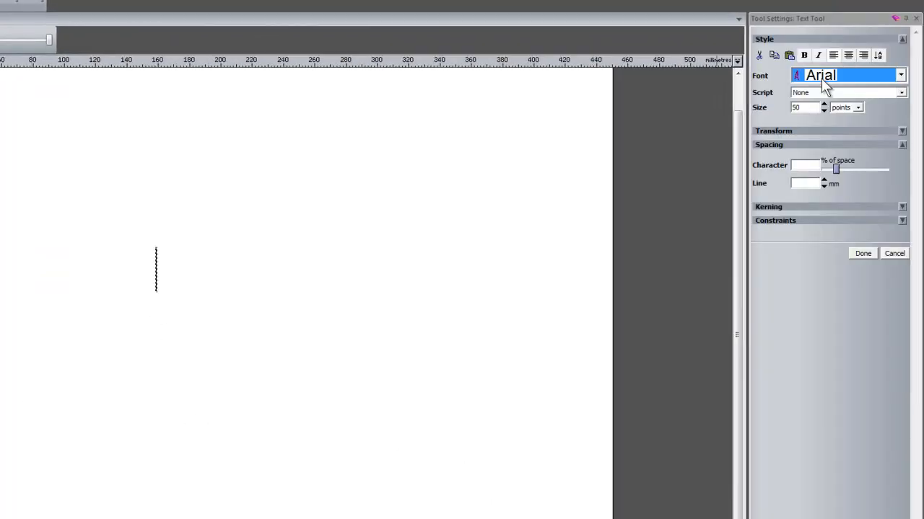
{"action": "left_click", "coordinate": [821, 76]}
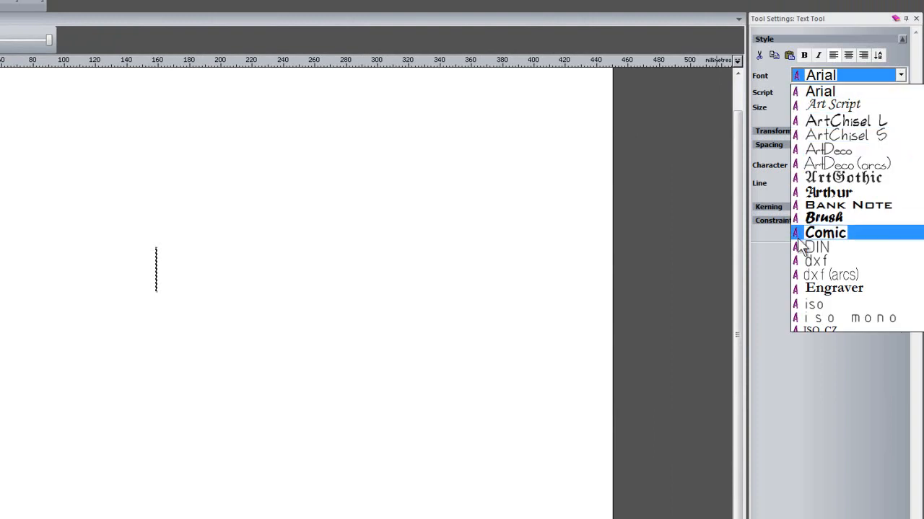
{"action": "scroll", "coordinate": [820, 245], "scroll_direction": "down", "scroll_amount": 1}
{"action": "scroll", "coordinate": [822, 254], "scroll_direction": "down", "scroll_amount": 4}
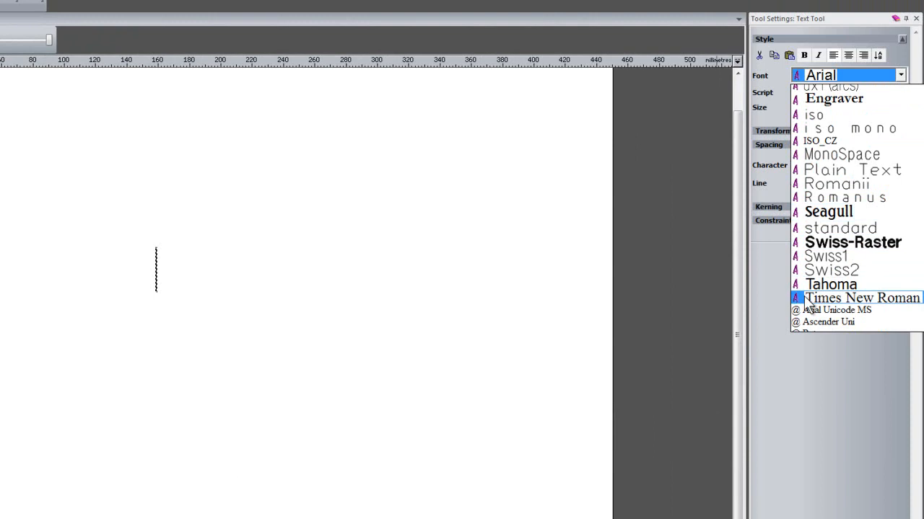
{"action": "scroll", "coordinate": [822, 170], "scroll_direction": "up", "scroll_amount": 5}
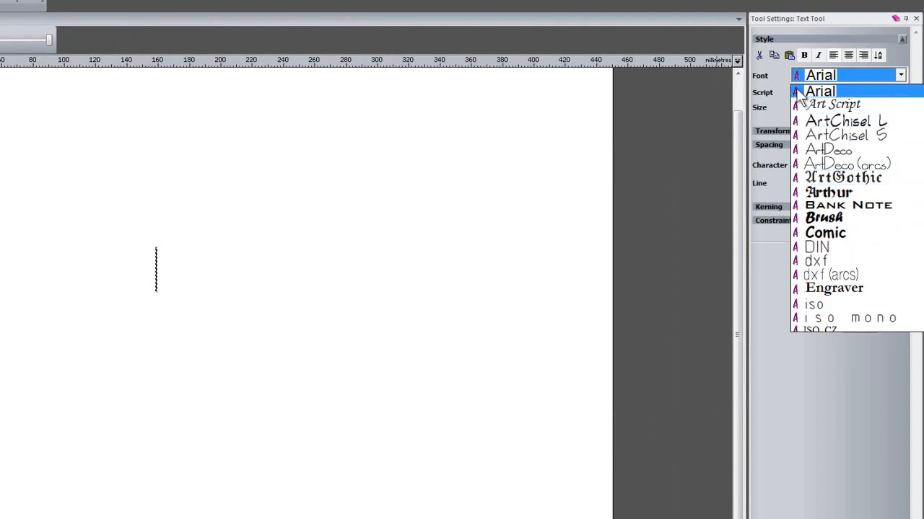
{"action": "scroll", "coordinate": [830, 265], "scroll_direction": "down", "scroll_amount": 8}
{"action": "scroll", "coordinate": [829, 265], "scroll_direction": "down", "scroll_amount": 12}
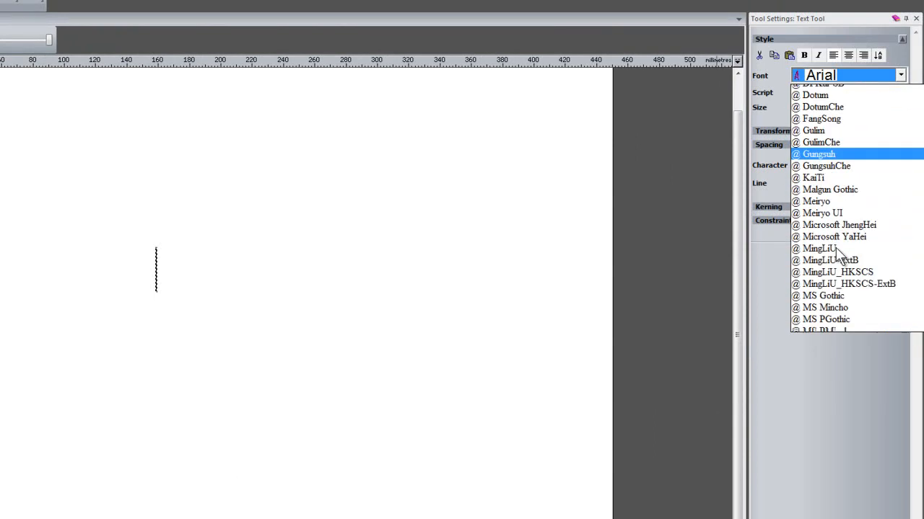
{"action": "scroll", "coordinate": [821, 277], "scroll_direction": "down", "scroll_amount": 15}
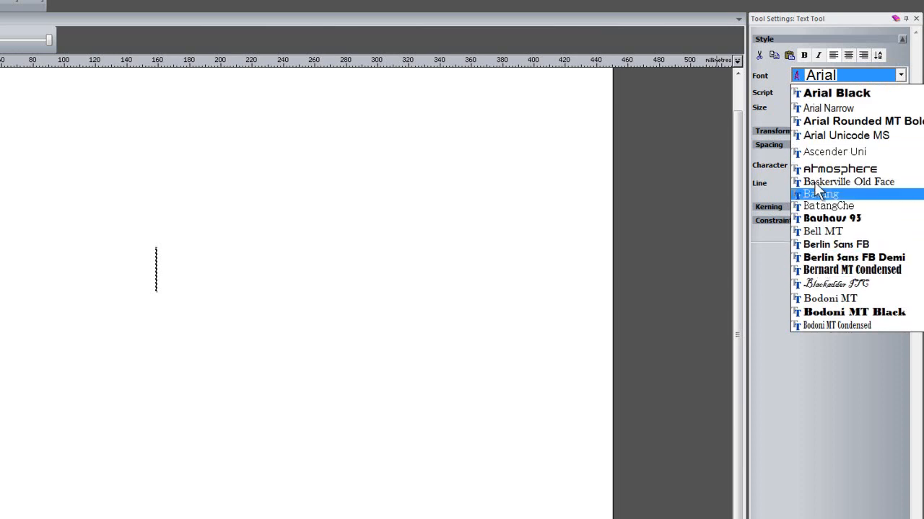
{"action": "scroll", "coordinate": [826, 264], "scroll_direction": "down", "scroll_amount": 12}
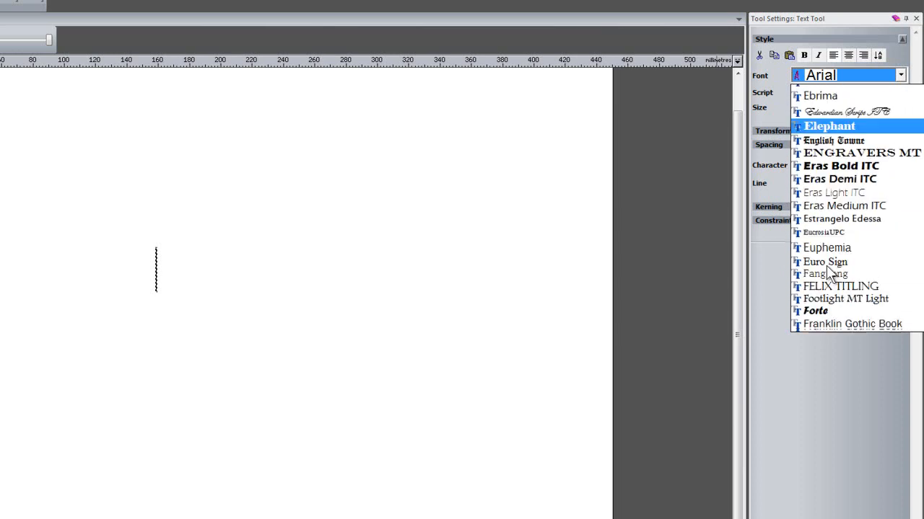
{"action": "left_click", "coordinate": [837, 81]}
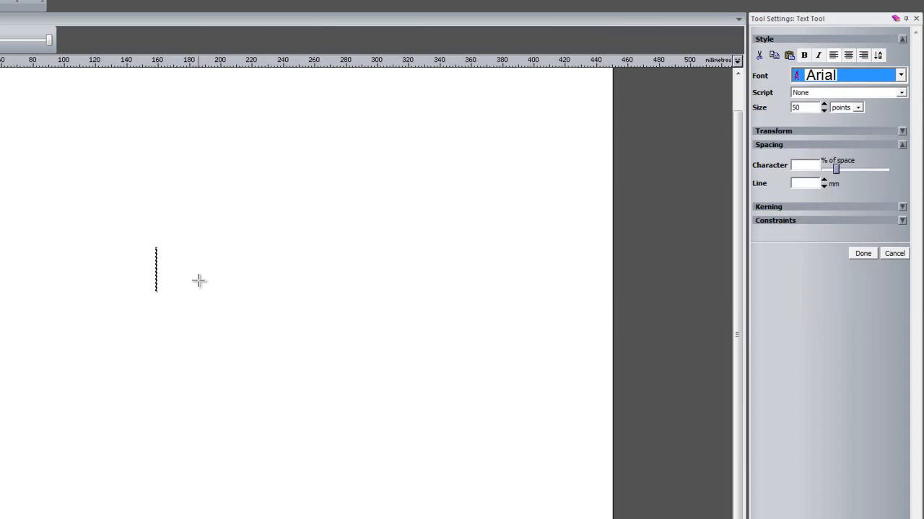
- Enter the text "TEXT" in Arial at 50 points and finish the text object
{"action": "left_click", "coordinate": [185, 260]}
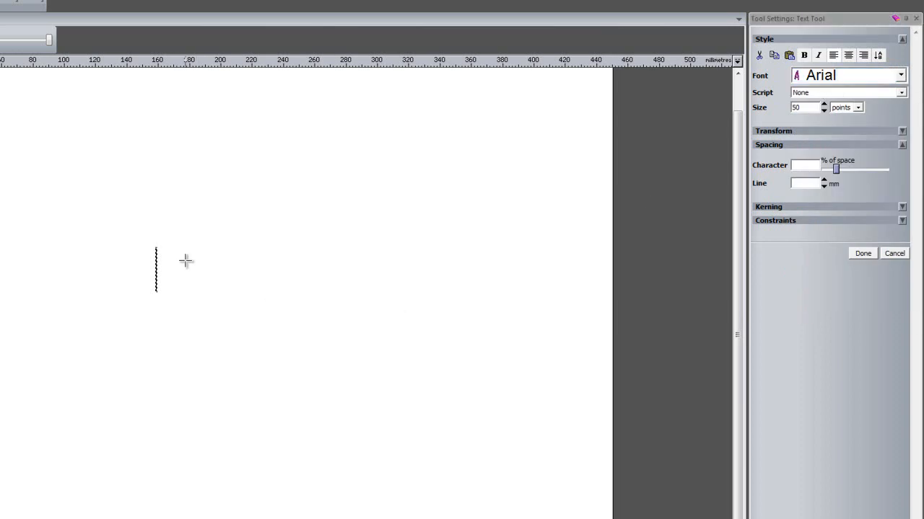
{"action": "type", "text": "TEXT"}
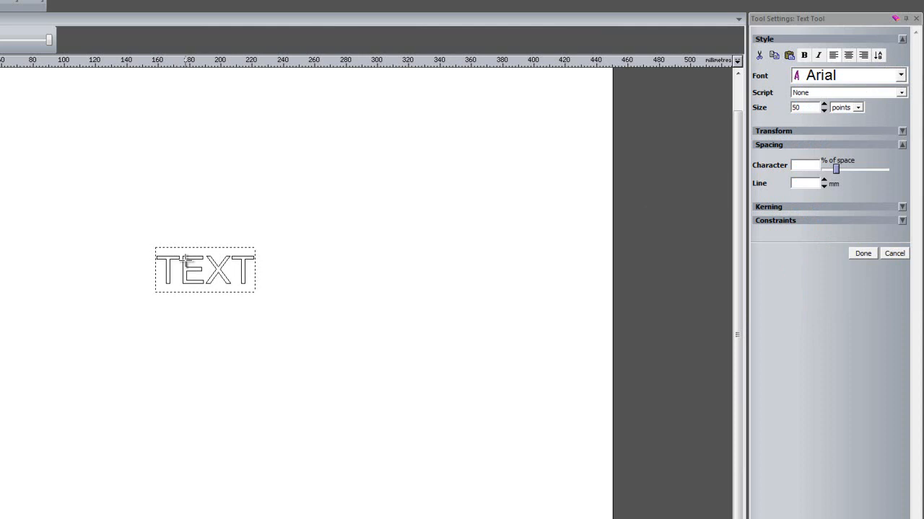
{"action": "key", "text": "Escape"}
- Draw a circle about 152 mm in diameter around the text and move its centre to about X 225, Y 175 mm
{"action": "left_click", "coordinate": [44, 283]}
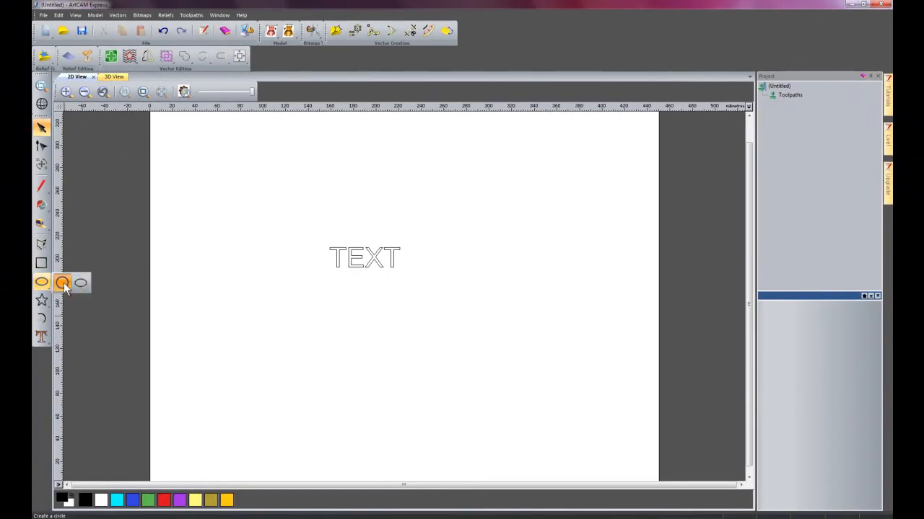
{"action": "left_click", "coordinate": [63, 284]}
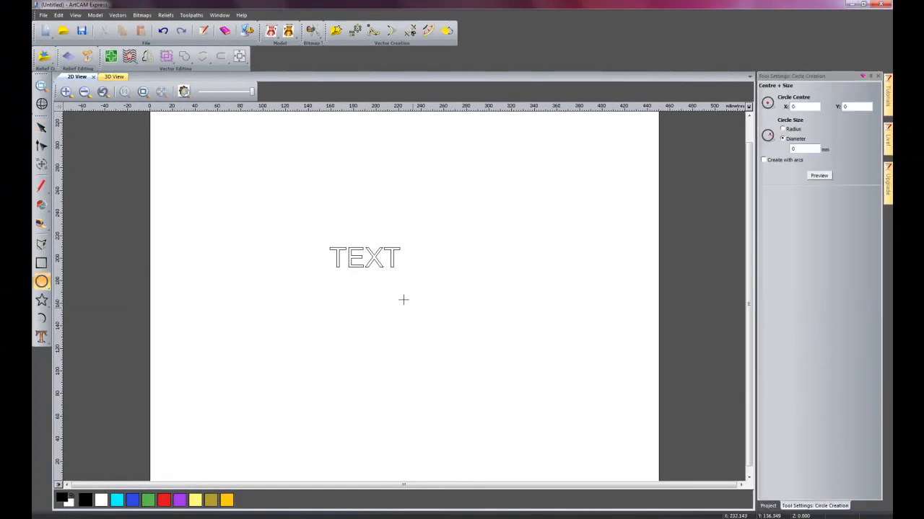
{"action": "left_click_drag", "start_coordinate": [375, 225], "coordinate": [431, 282]}
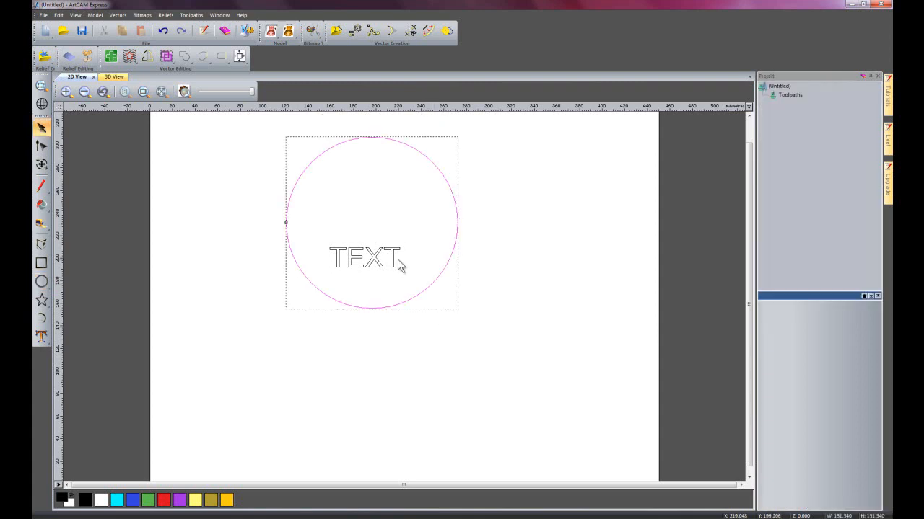
{"action": "left_click", "coordinate": [401, 294]}
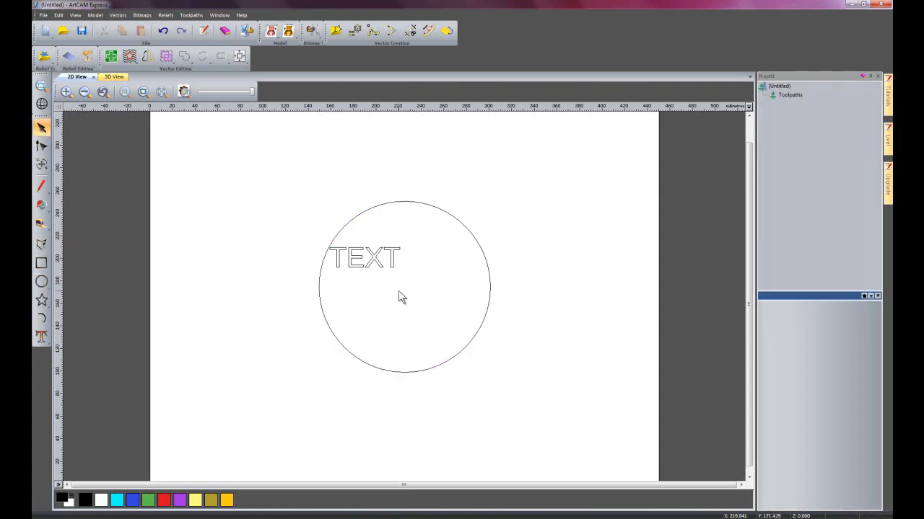
- Select the text together with the circle and wrap the text round the circle's curve
{"action": "left_click", "coordinate": [378, 263]}
{"action": "left_click", "coordinate": [365, 211]}
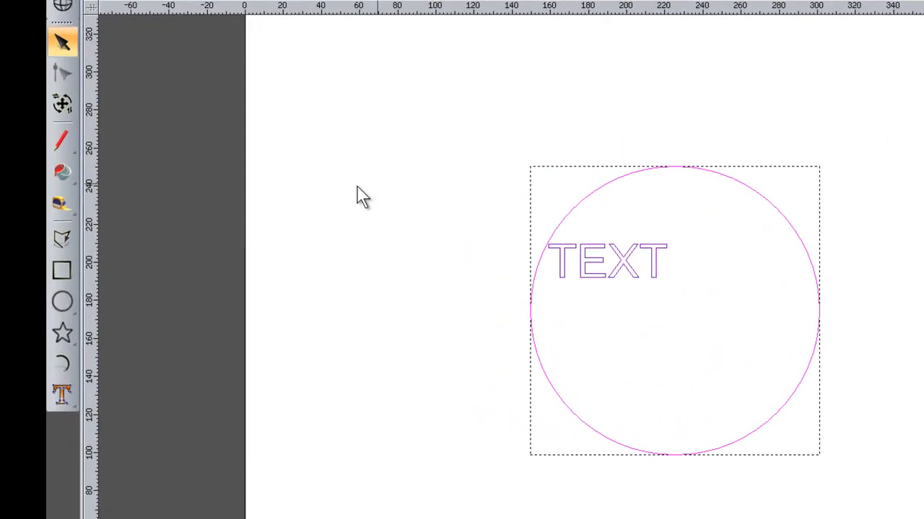
{"action": "left_click", "coordinate": [65, 390]}
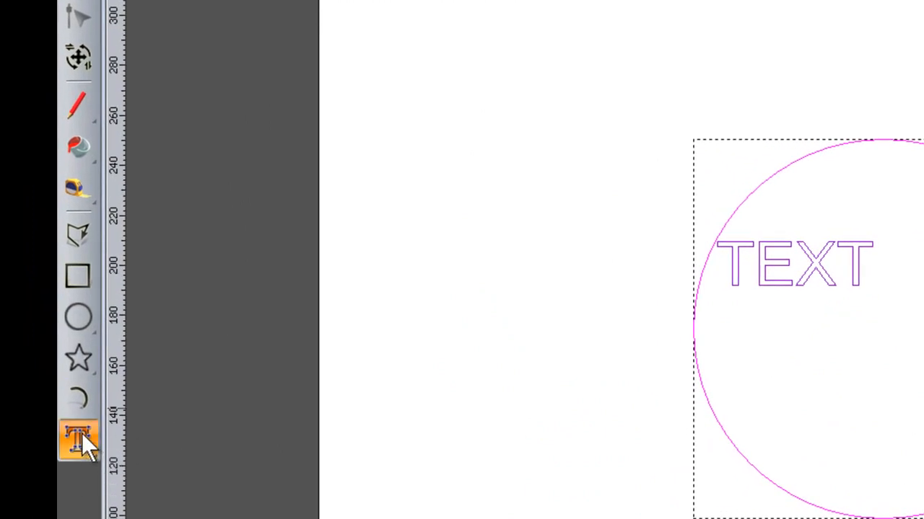
{"action": "left_click", "coordinate": [82, 434]}
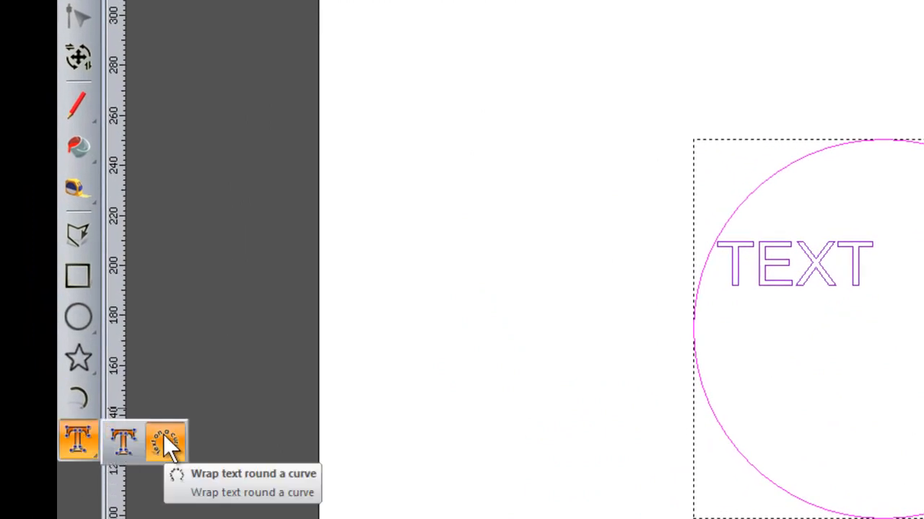
{"action": "left_click", "coordinate": [164, 434]}
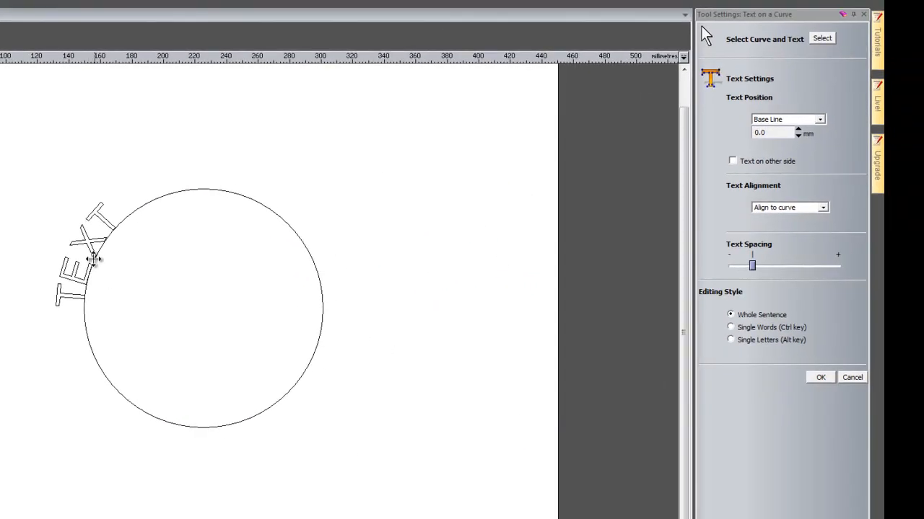
- Slide the wrapped text to the top of the circle and set its offset from the curve to 10 mm
{"action": "left_click_drag", "start_coordinate": [105, 218], "coordinate": [248, 184]}
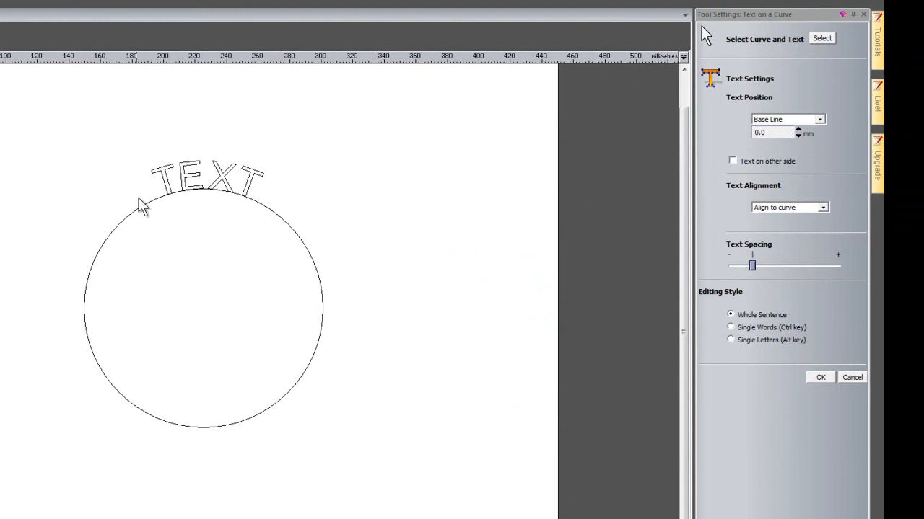
{"action": "left_click", "coordinate": [798, 131]}
{"action": "left_click", "coordinate": [798, 131]}
{"action": "left_click", "coordinate": [798, 131]}
{"action": "left_click", "coordinate": [798, 131]}
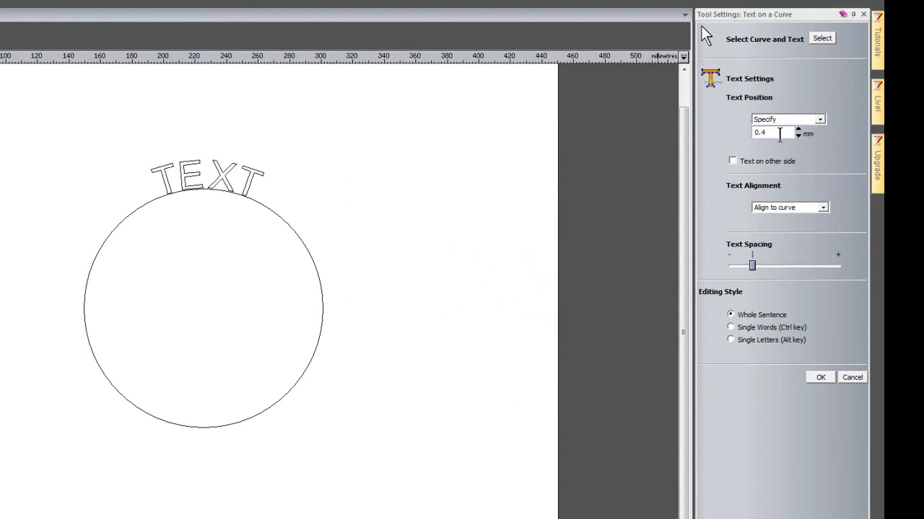
{"action": "type", "text": "10"}
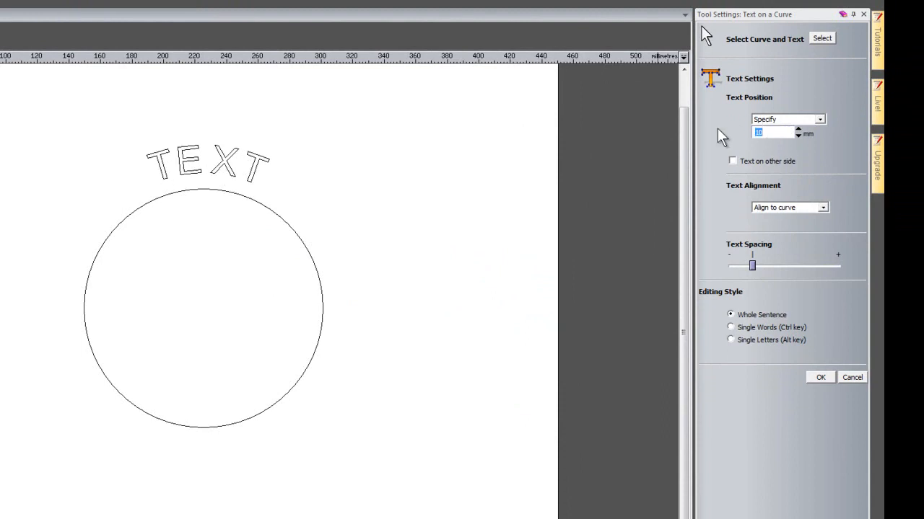
- Set the text's offset to -10 mm so that the letters straddle the circle
{"action": "key", "text": "BackSpace"}
{"action": "key", "text": "BackSpace"}
{"action": "type", "text": "-10"}
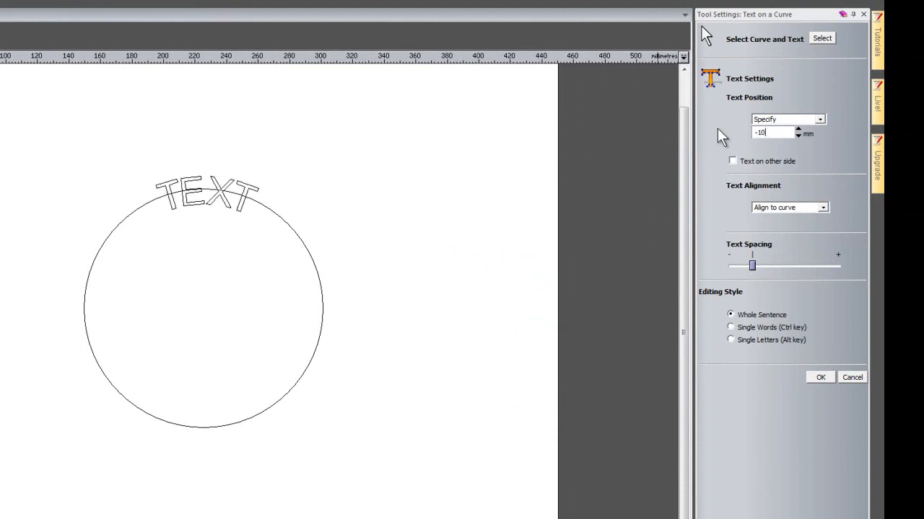
- Try the Centre on Ascent text position, settle on Below Line, and slightly reduce the text spacing
{"action": "left_click", "coordinate": [787, 119]}
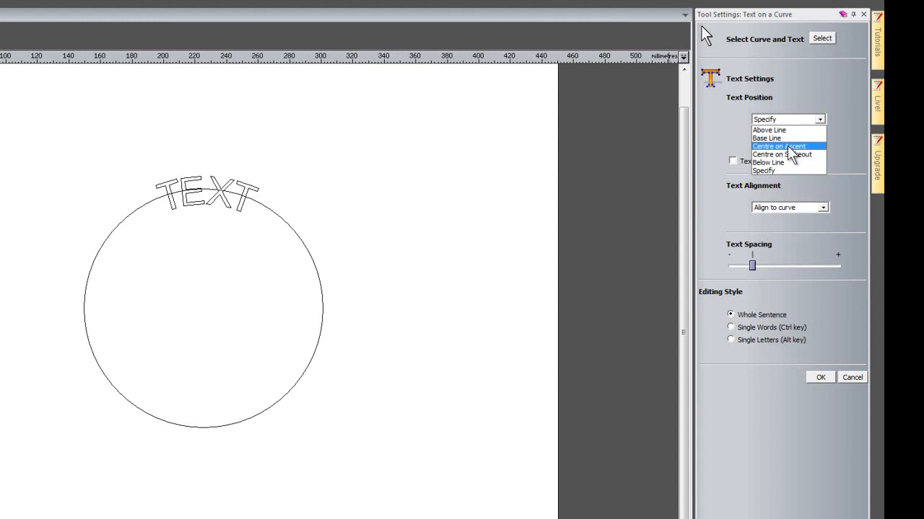
{"action": "left_click", "coordinate": [787, 146]}
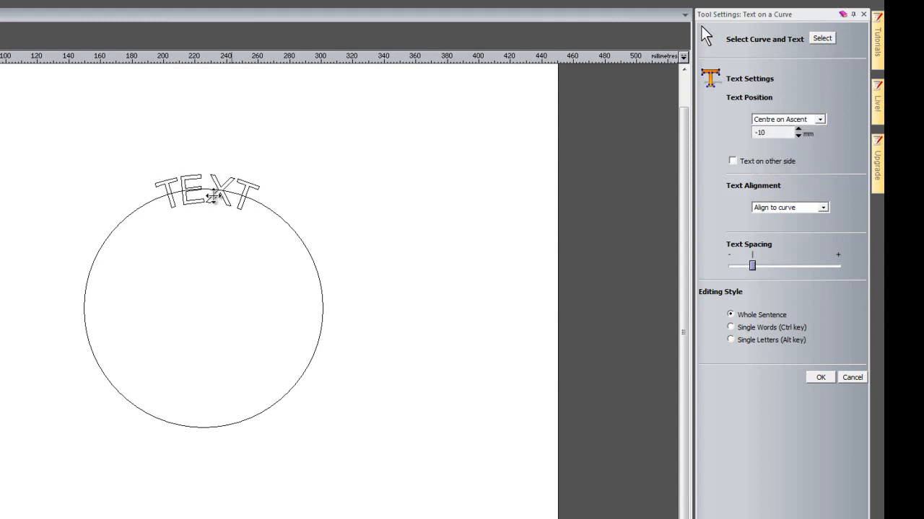
{"action": "left_click", "coordinate": [774, 121]}
{"action": "left_click", "coordinate": [774, 163]}
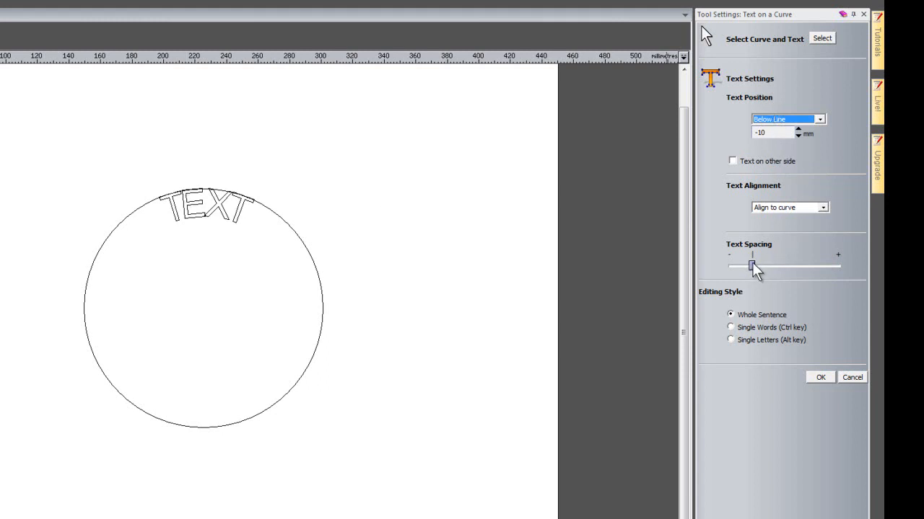
{"action": "left_click_drag", "start_coordinate": [762, 262], "coordinate": [752, 264]}
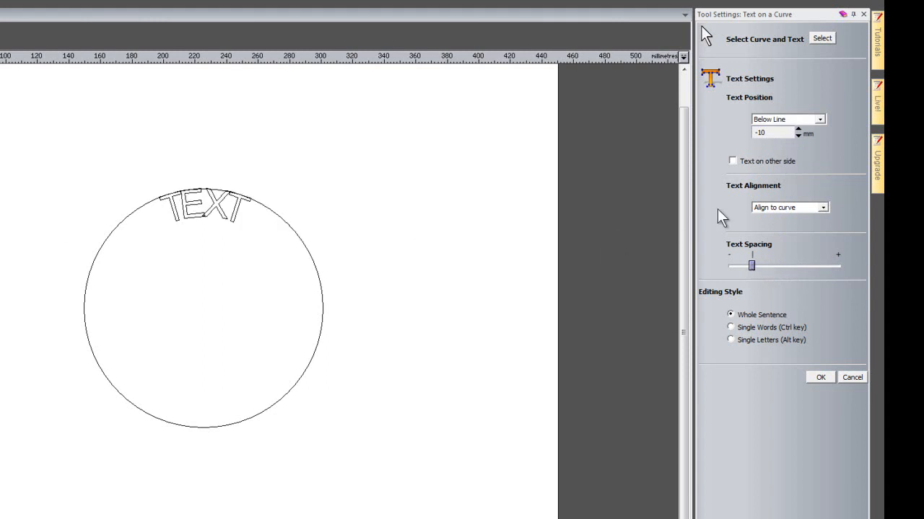
- Try the Sweep around curve and Stretch to fit curve alignments, restore Align to curve and recentre the text at the circle's top
{"action": "left_click", "coordinate": [785, 209]}
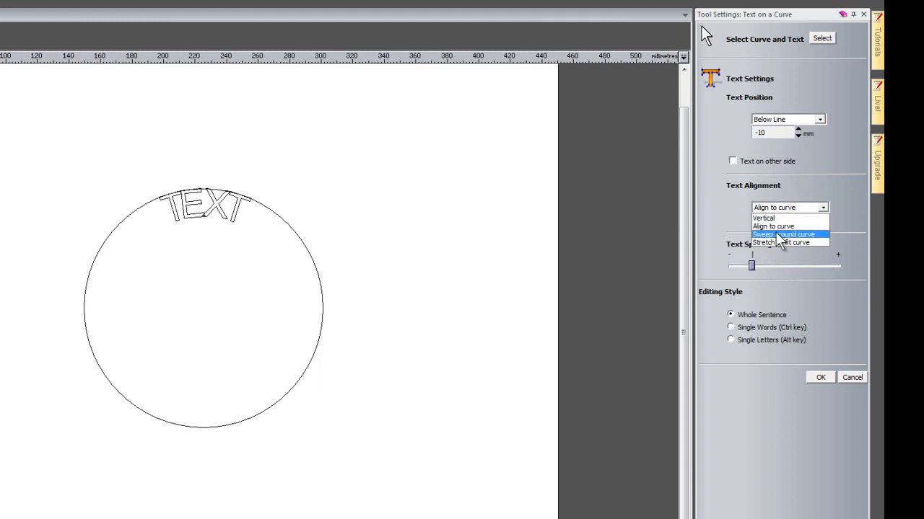
{"action": "left_click", "coordinate": [775, 234]}
{"action": "left_click", "coordinate": [785, 215]}
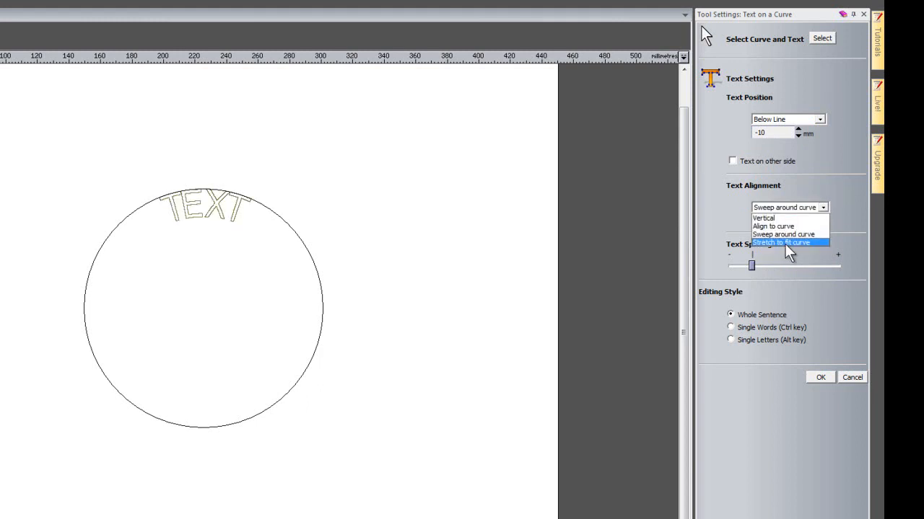
{"action": "left_click", "coordinate": [785, 243]}
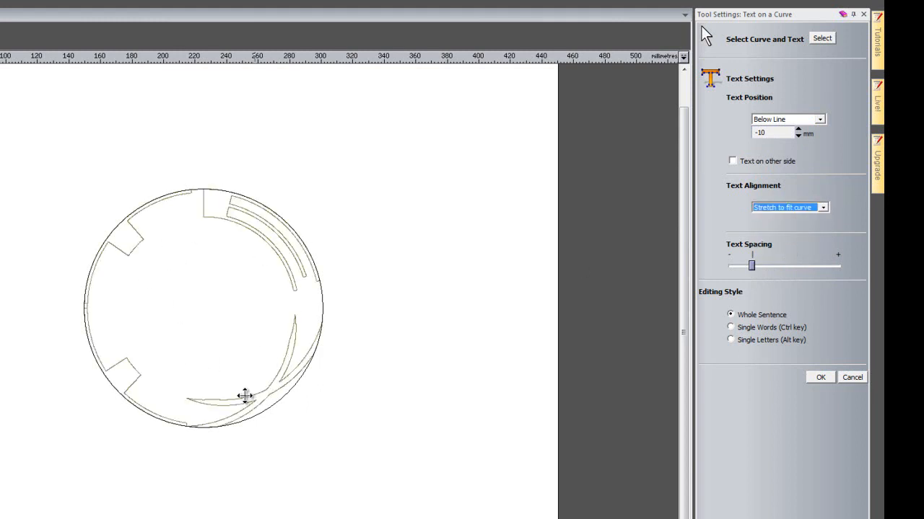
{"action": "left_click", "coordinate": [772, 207]}
{"action": "left_click", "coordinate": [777, 227]}
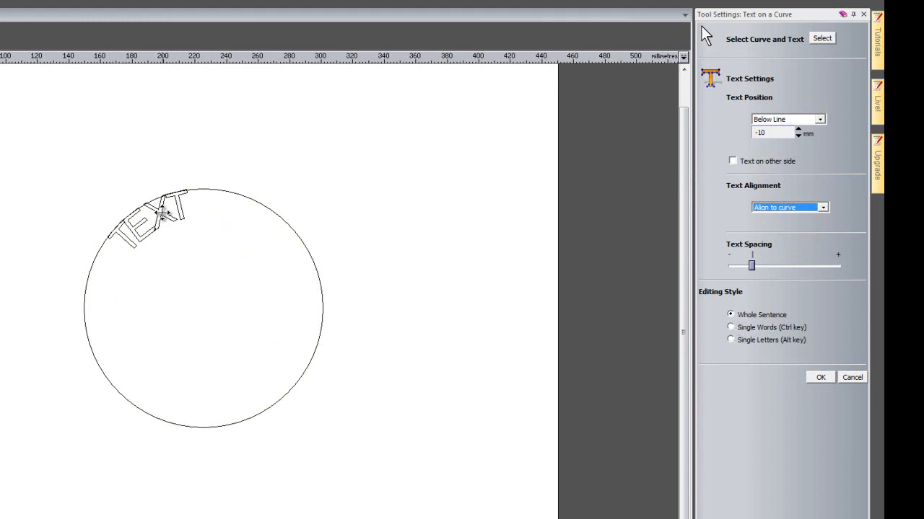
{"action": "left_click_drag", "start_coordinate": [163, 212], "coordinate": [214, 216]}
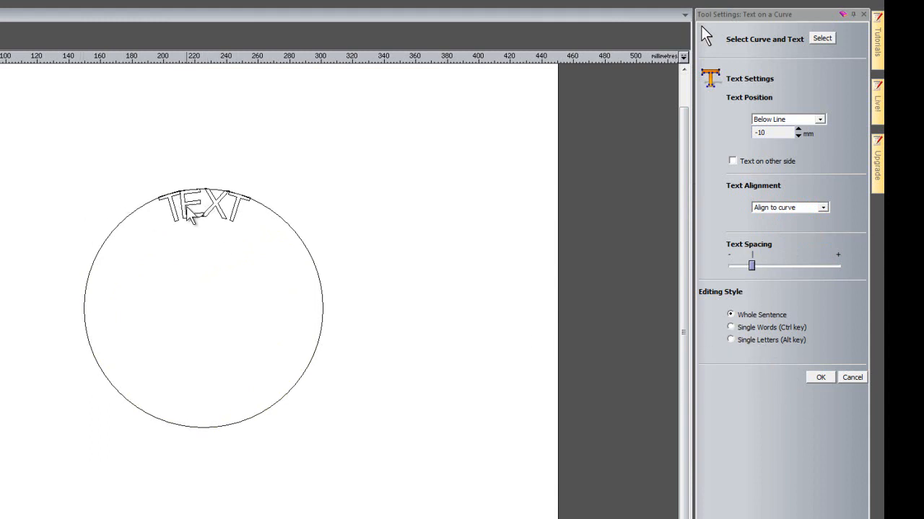
- Switch the editing style to Single Letters and spread the four letters individually along the upper half of the circle
{"action": "left_click", "coordinate": [732, 340]}
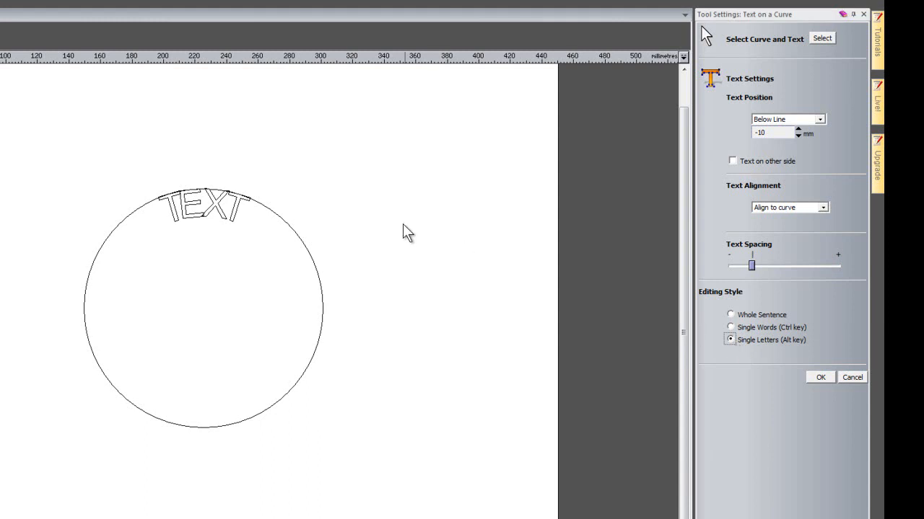
{"action": "left_click_drag", "start_coordinate": [236, 206], "coordinate": [281, 235]}
{"action": "left_click_drag", "start_coordinate": [183, 200], "coordinate": [92, 300]}
{"action": "left_click_drag", "start_coordinate": [210, 206], "coordinate": [128, 232]}
{"action": "mouse_move", "coordinate": [283, 234]}
{"action": "left_mouse_down"}
{"action": "mouse_move", "coordinate": [245, 211]}
{"action": "mouse_move", "coordinate": [204, 205]}
{"action": "mouse_move", "coordinate": [253, 218]}
{"action": "mouse_move", "coordinate": [277, 238]}
{"action": "left_mouse_up"}
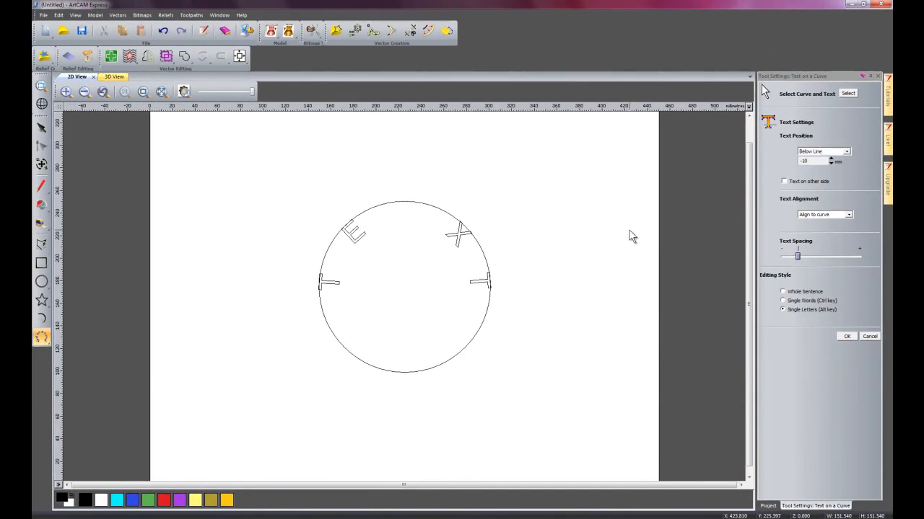
- Accept the text on the curve and delete the guide circle, keeping only the letters
{"action": "left_click", "coordinate": [850, 337]}
{"action": "left_click", "coordinate": [557, 295]}
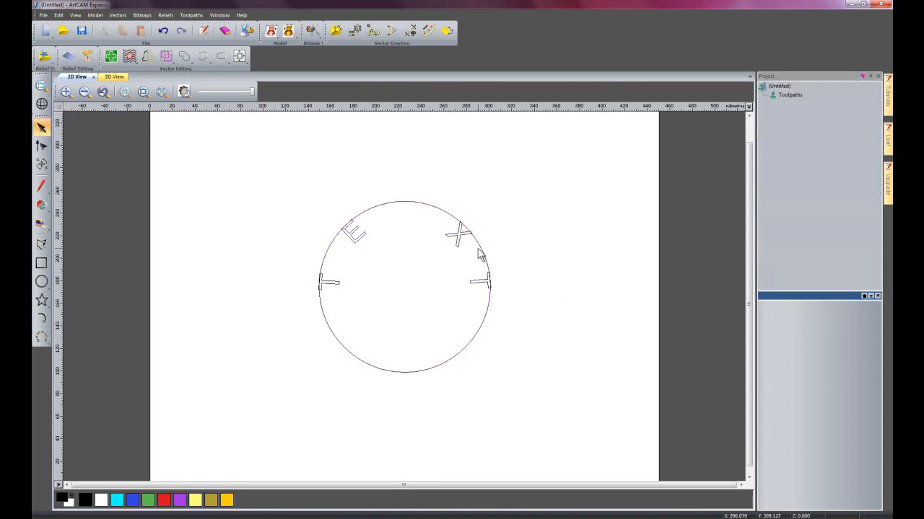
{"action": "left_click", "coordinate": [479, 246]}
{"action": "key", "text": "Delete"}
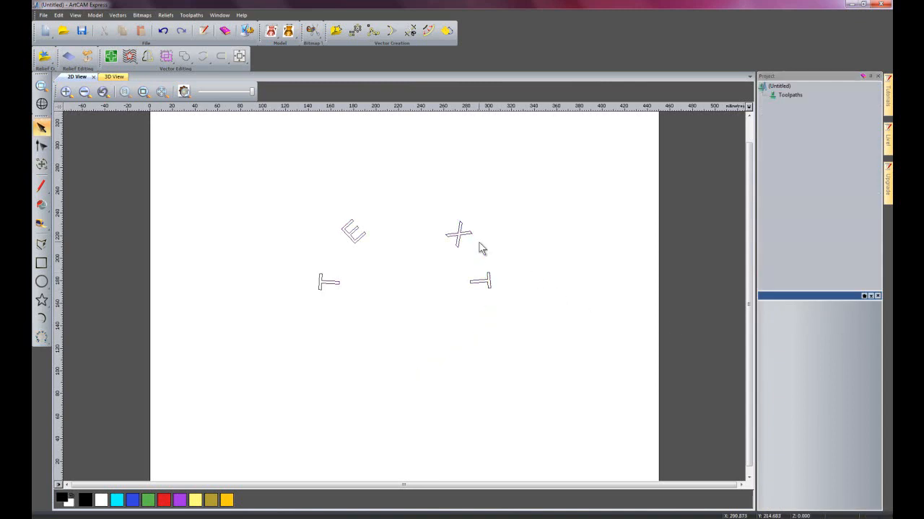